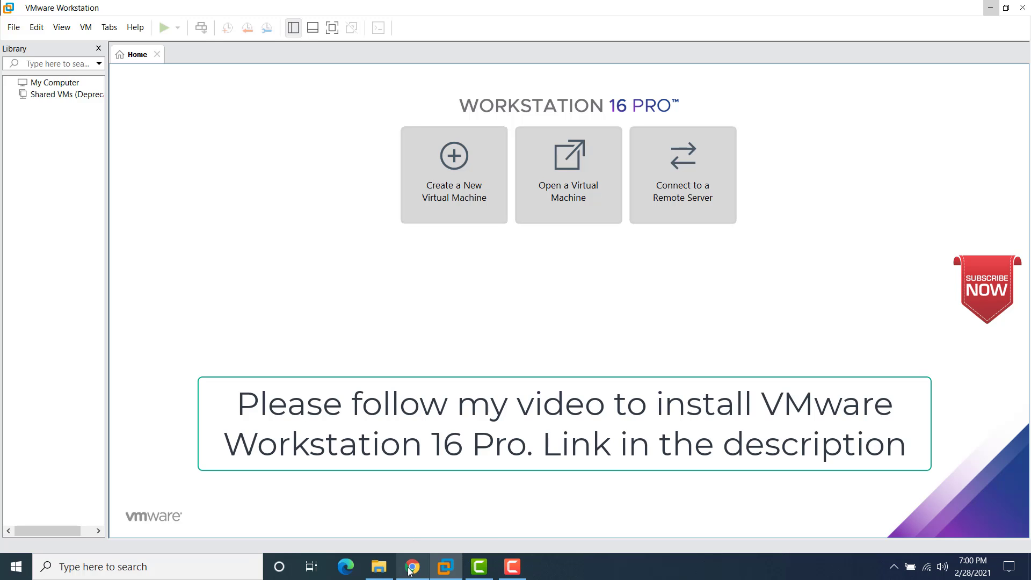
Step: In Chrome, open the kali.org Downloads page and scroll to the Kali Linux 2021.1 image list
mouse_move(409, 569)
click(400, 513)
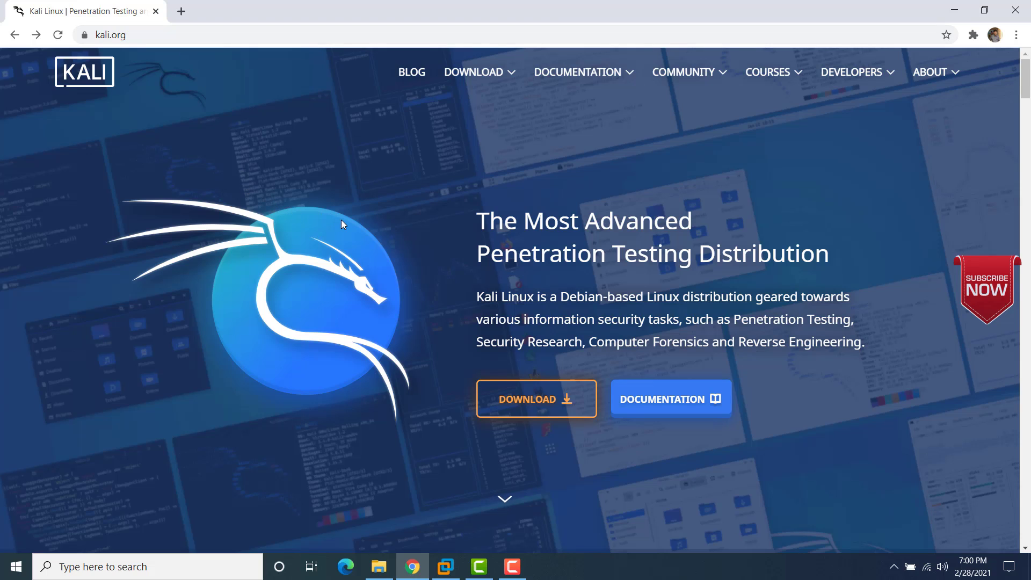
click(519, 408)
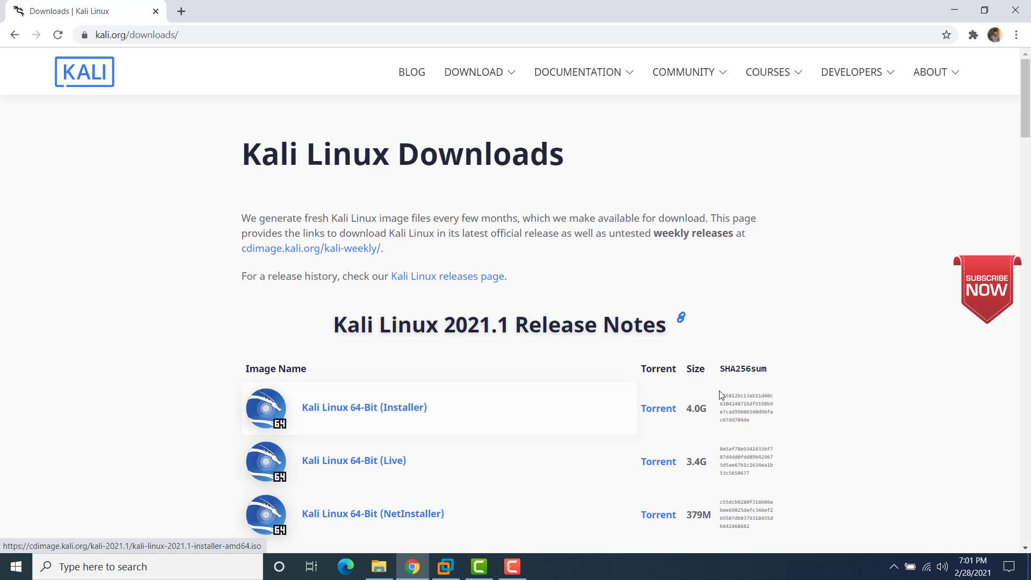
mouse_move(1025, 129)
mouse_down()
mouse_move(1026, 199)
mouse_move(1026, 124)
mouse_up()
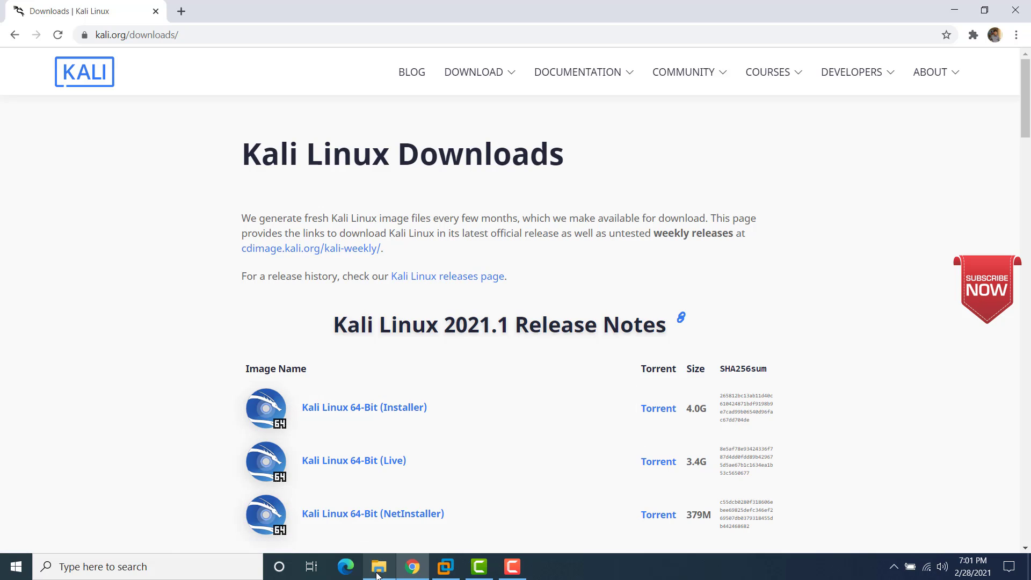
Step: Check that kali-linux-2021.1-installer-amd64.iso (3.99 GB) is in Downloads, then return to VMware Workstation
click(361, 508)
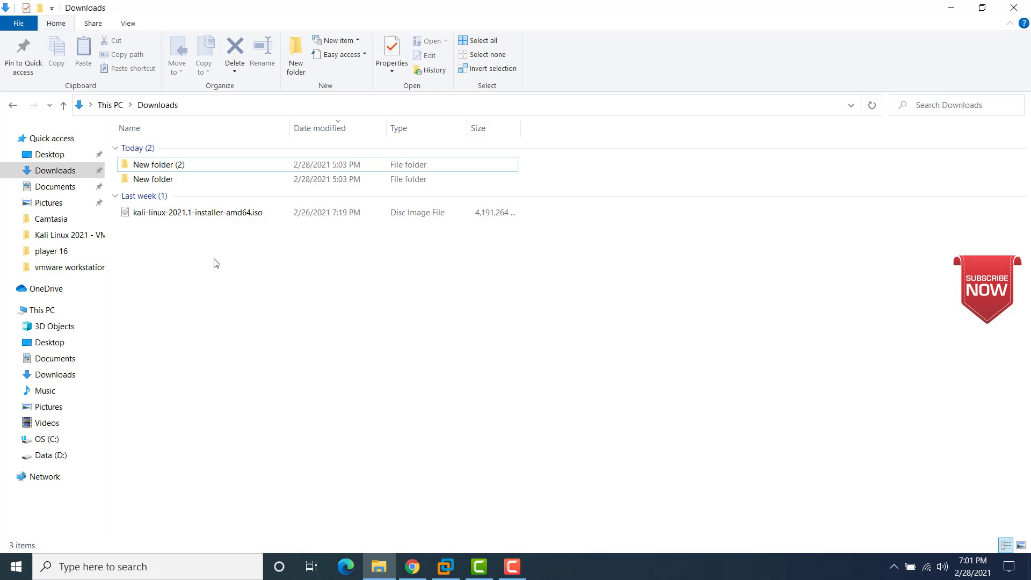
click(194, 219)
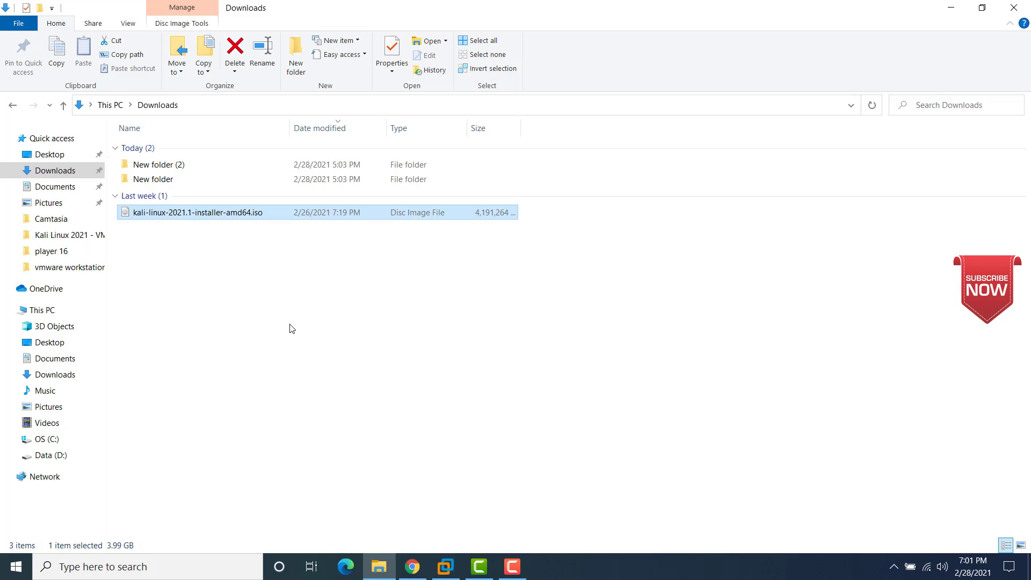
click(446, 567)
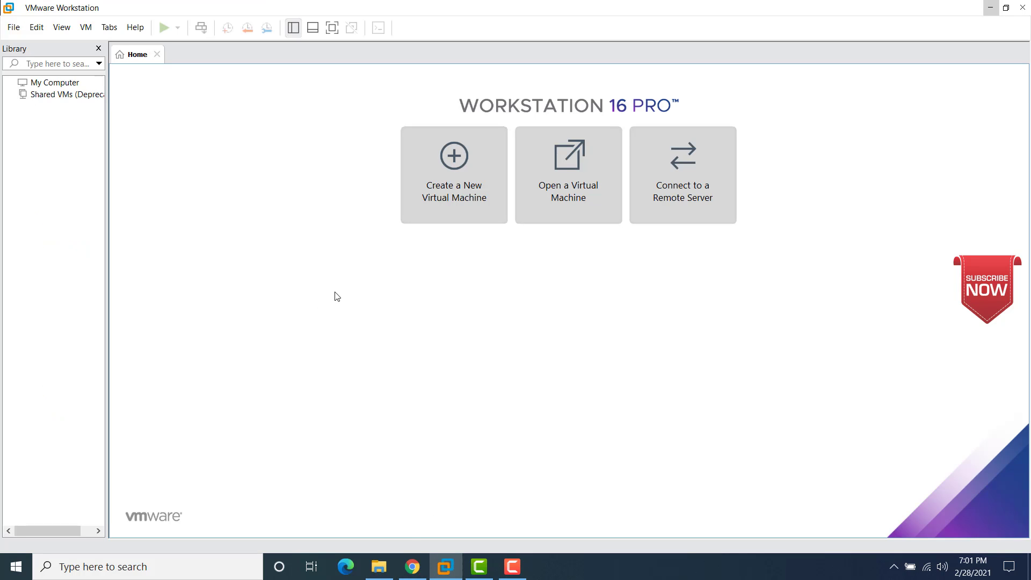
Step: Start a Typical new virtual machine that installs from an installer disc image file
click(457, 161)
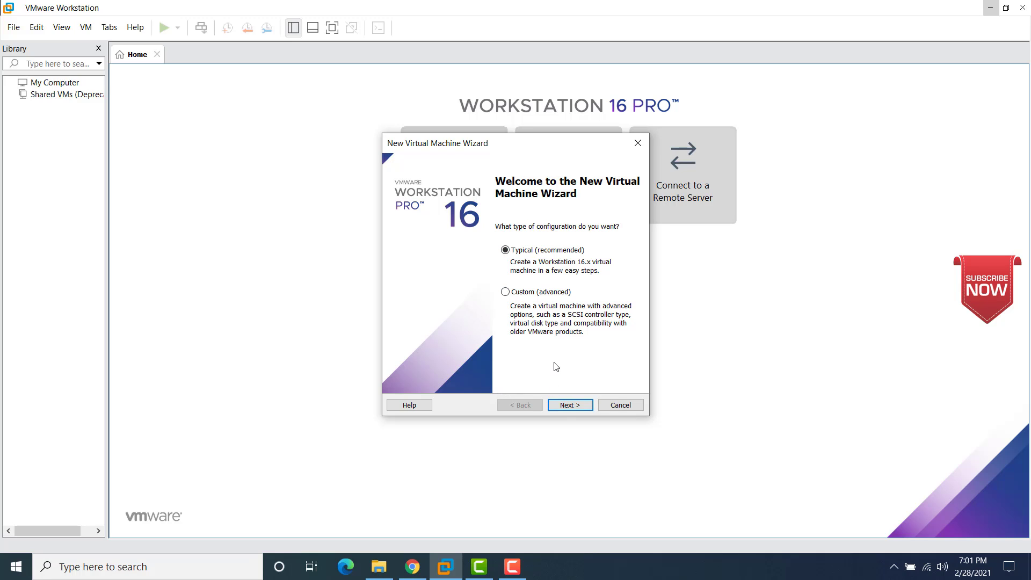
click(568, 407)
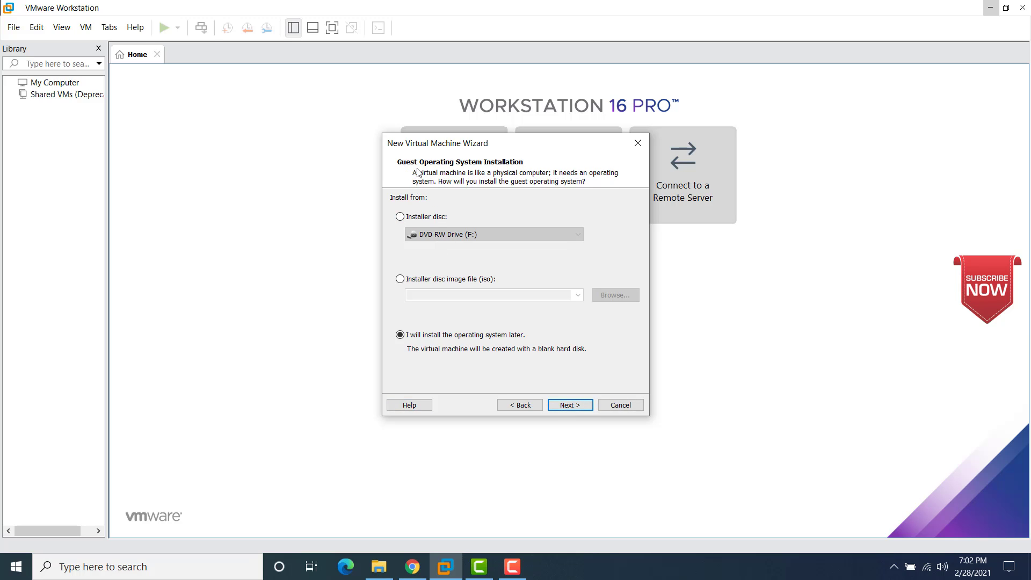
click(415, 284)
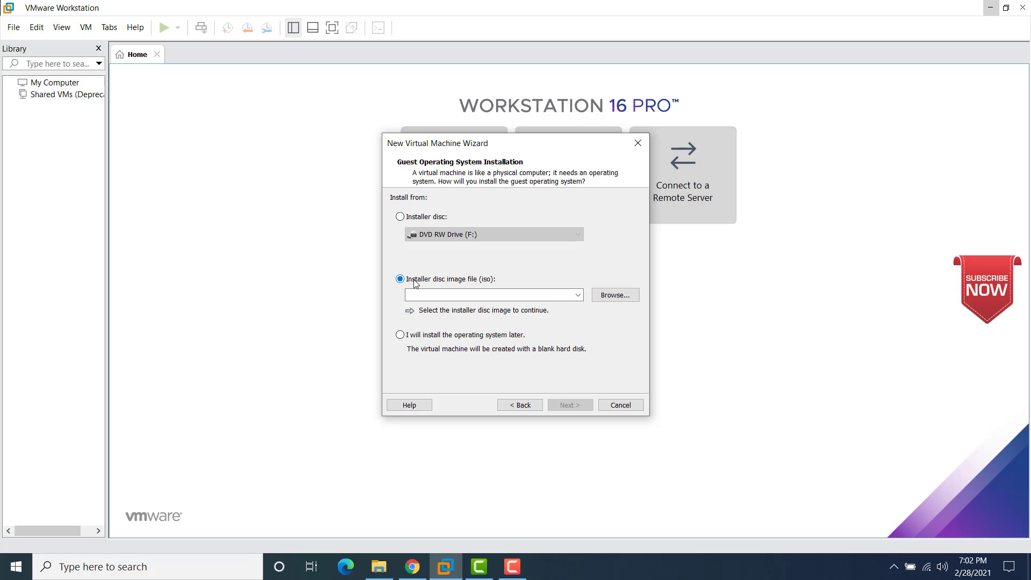
Step: Select kali-linux-2021.1-installer-amd64.iso from Downloads as the installer disc image
click(618, 301)
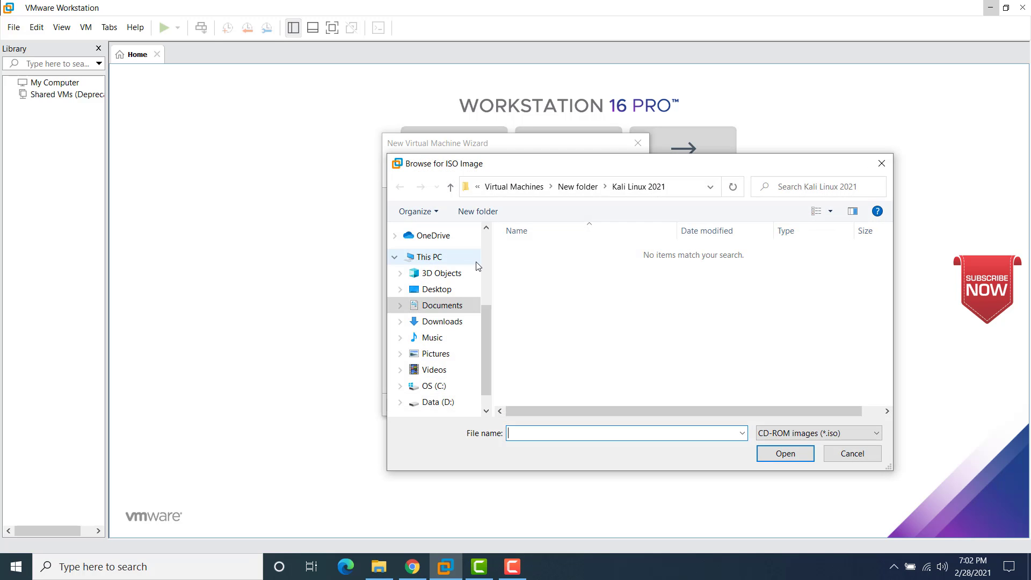
click(448, 322)
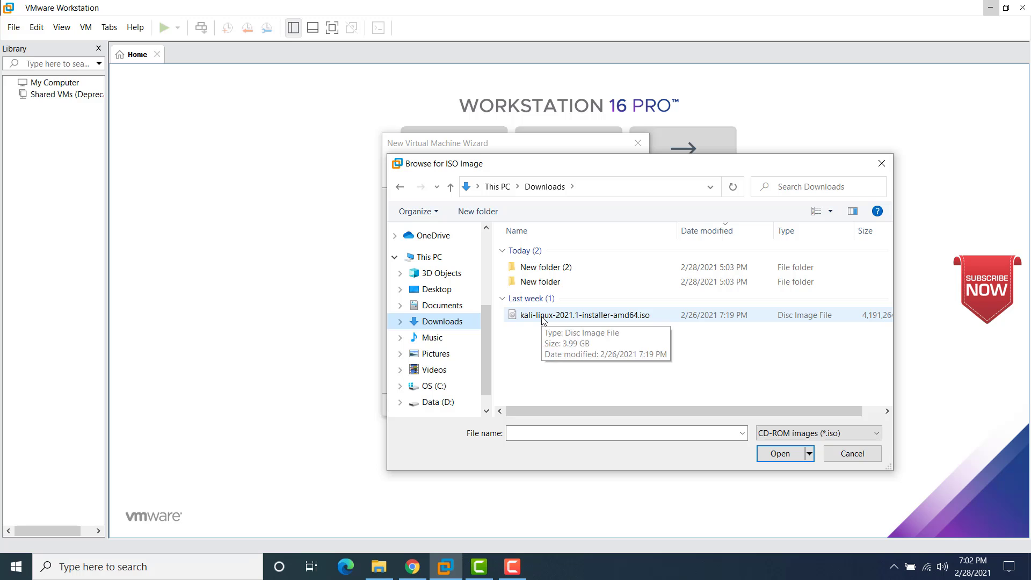
click(543, 317)
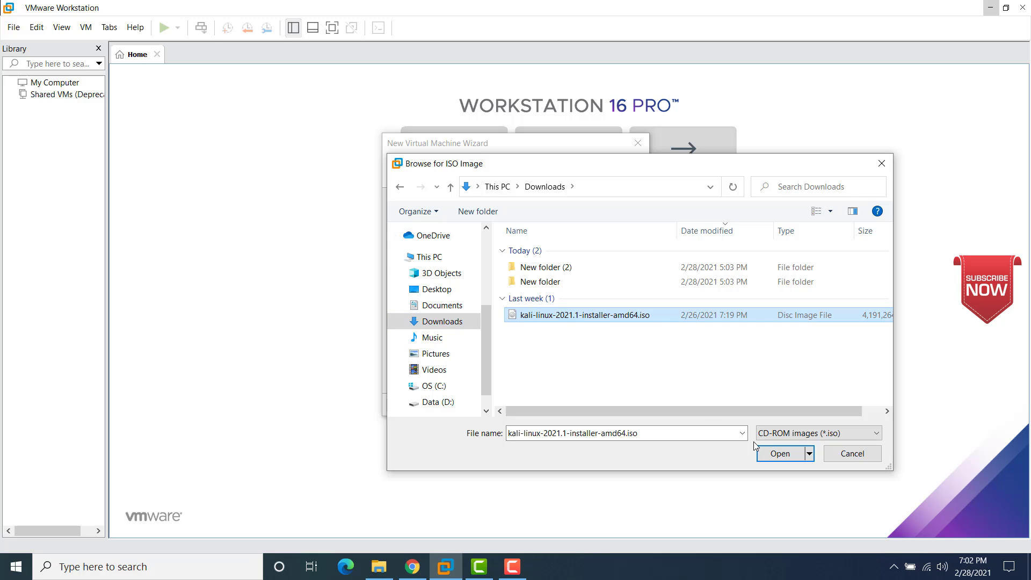
click(779, 454)
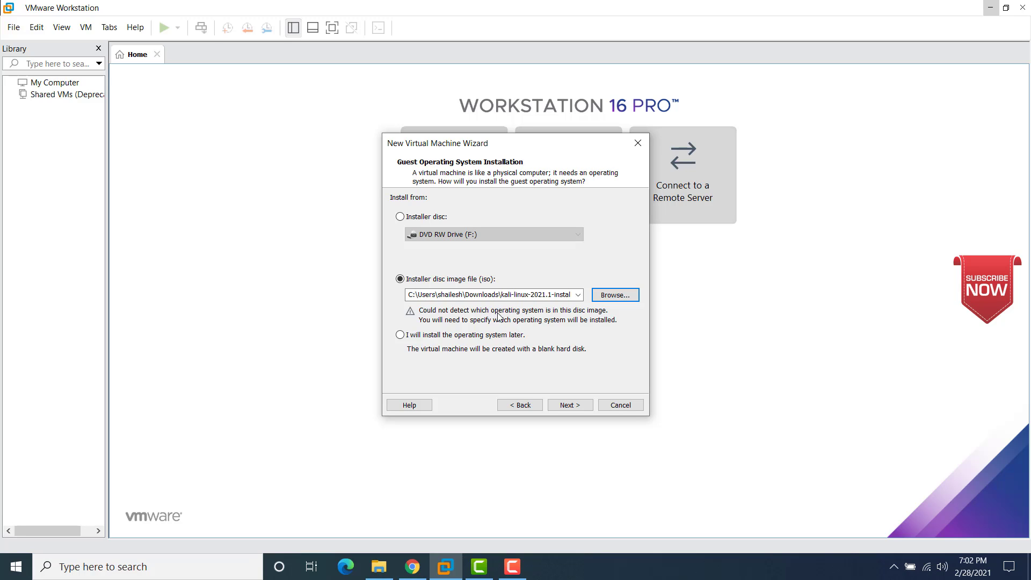
Step: Keep Linux with version Debian 10.x 64-bit as the guest operating system and continue
click(565, 409)
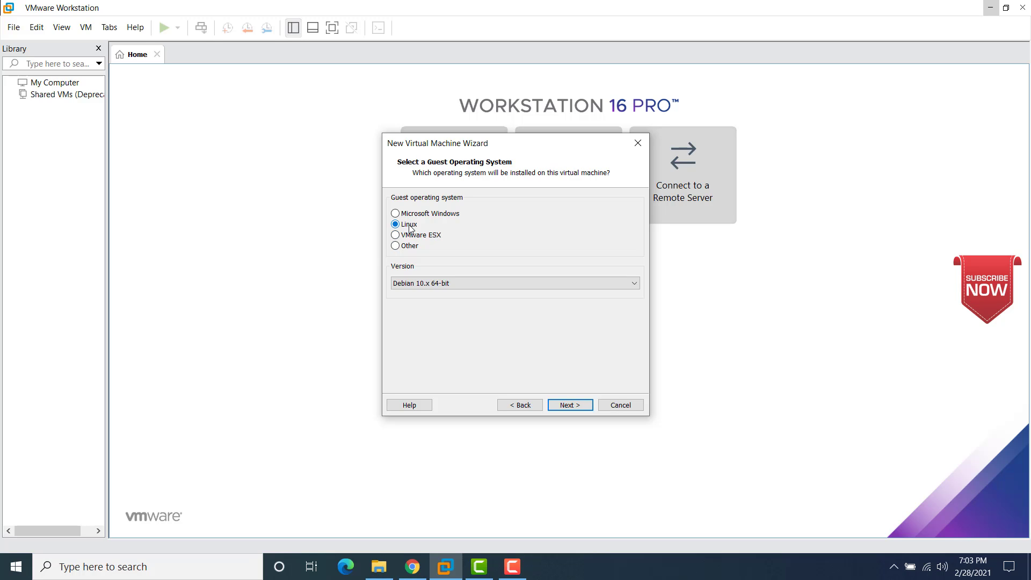
click(415, 284)
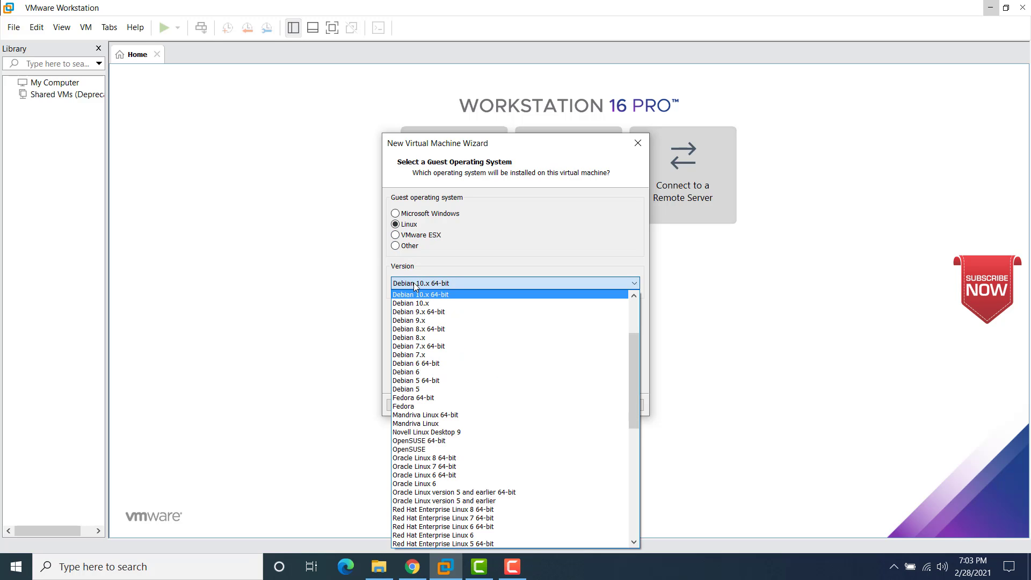
click(420, 295)
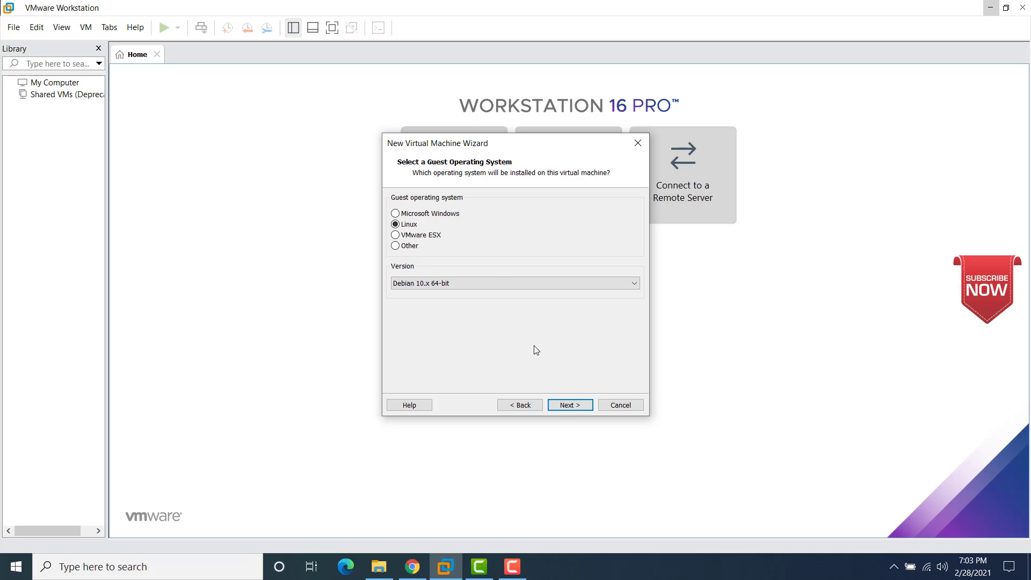
click(565, 406)
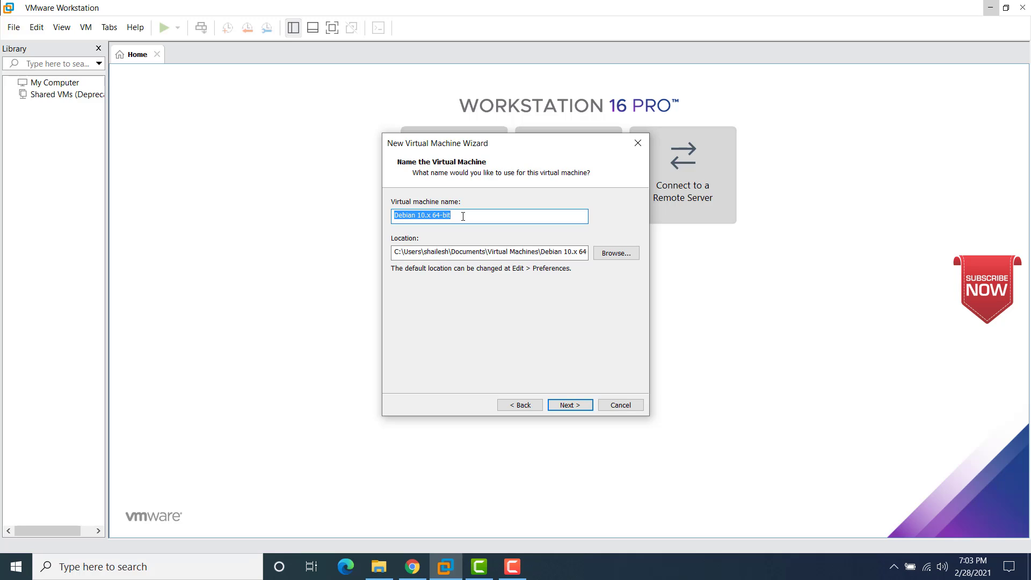
Step: Name the virtual machine 'Kali Linux 2021', fixing the mistyped letters
text(Ka)
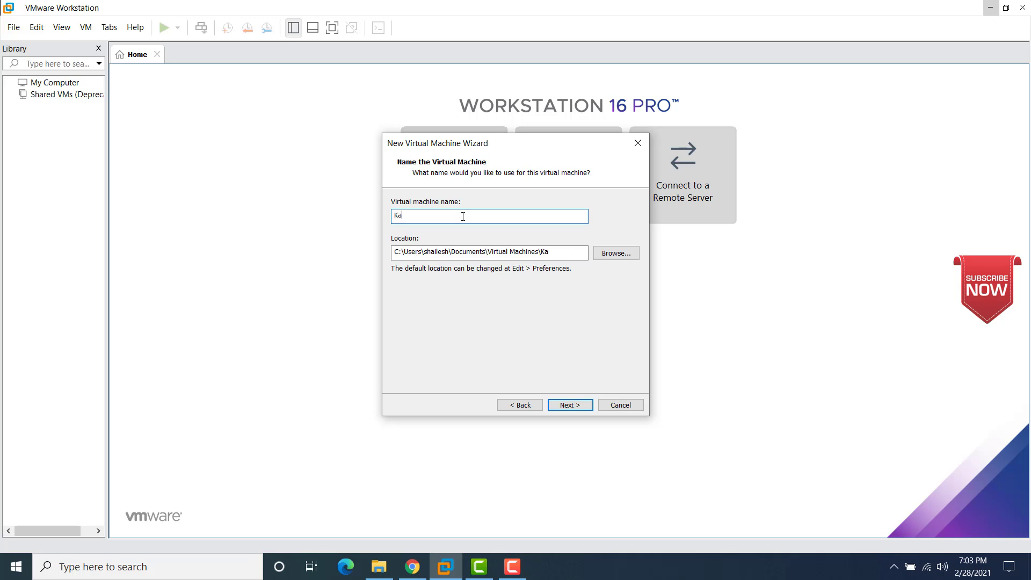
text(liLInux)
key(BackSpace)
key(BackSpace)
key(BackSpace)
key(BackSpace)
key(BackSpace)
text(Linux 2021)
Step: Inspect the Documents\Virtual Machines folder in File Explorer, ending back in Documents
click(378, 570)
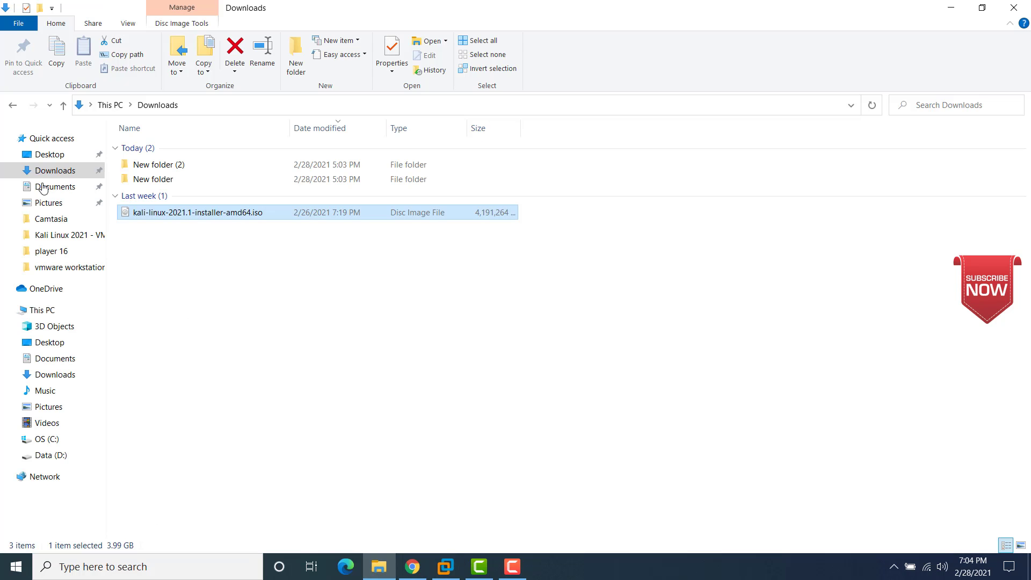
click(55, 193)
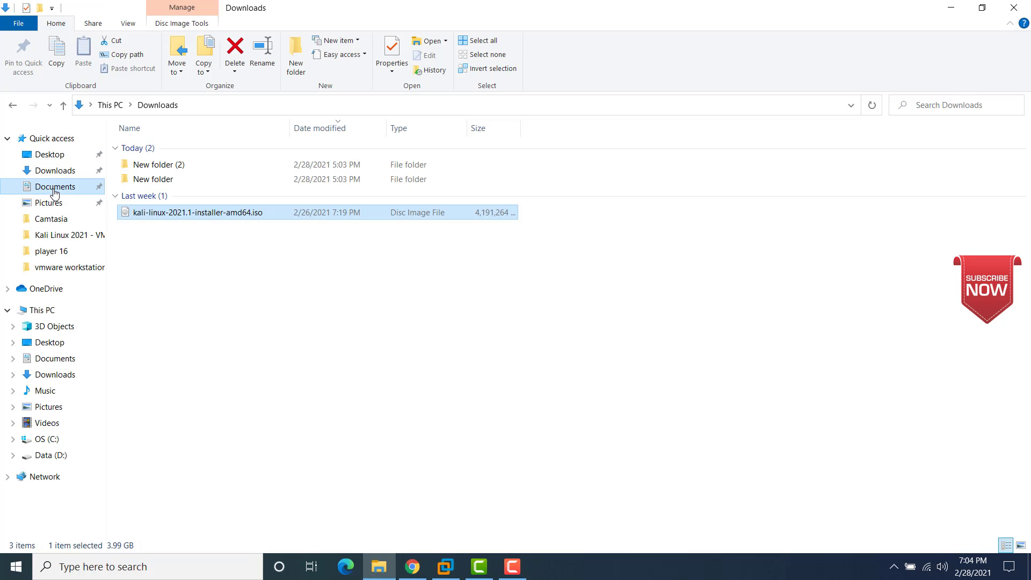
mouse_move(152, 255)
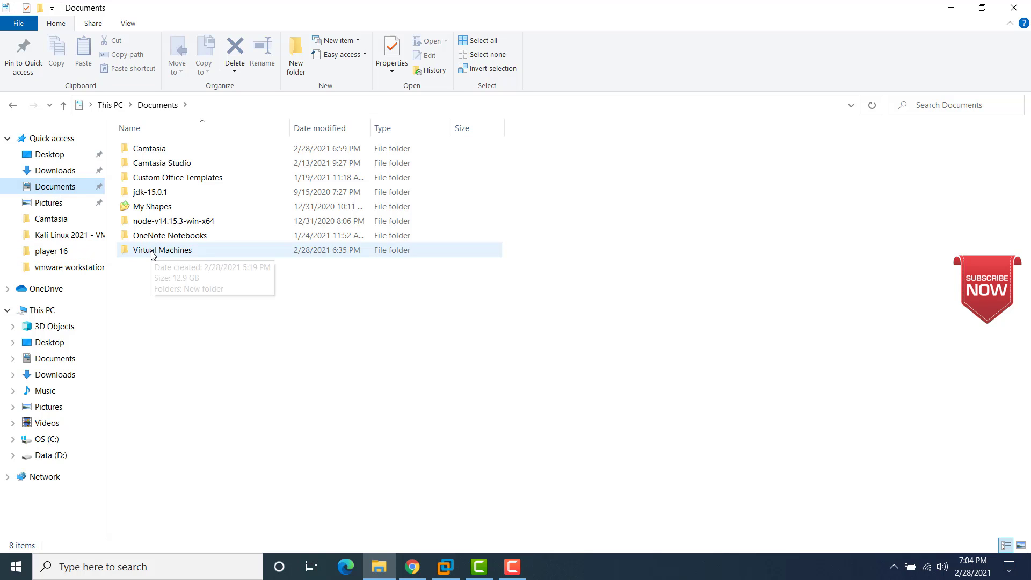
double_click(152, 250)
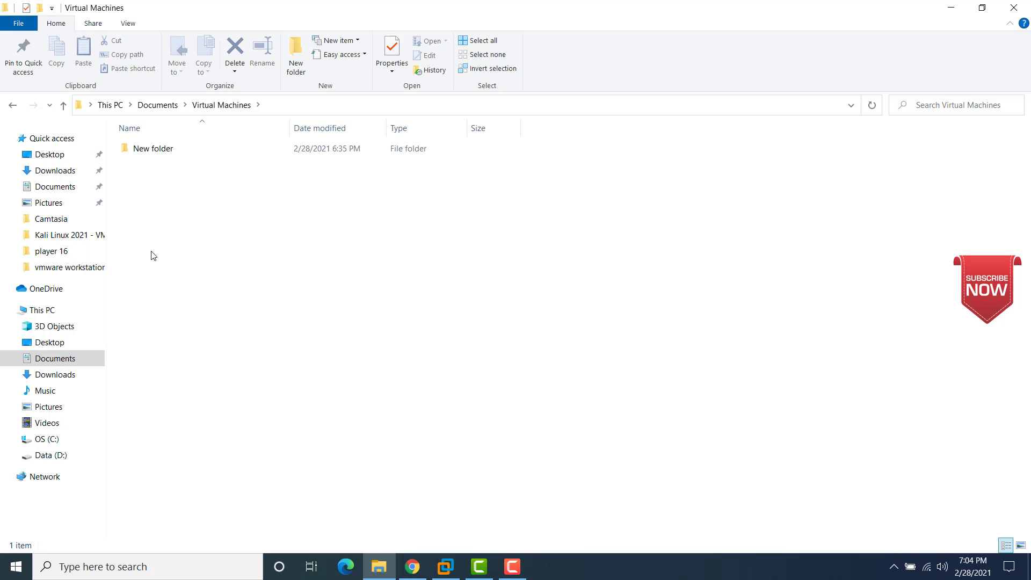
click(155, 106)
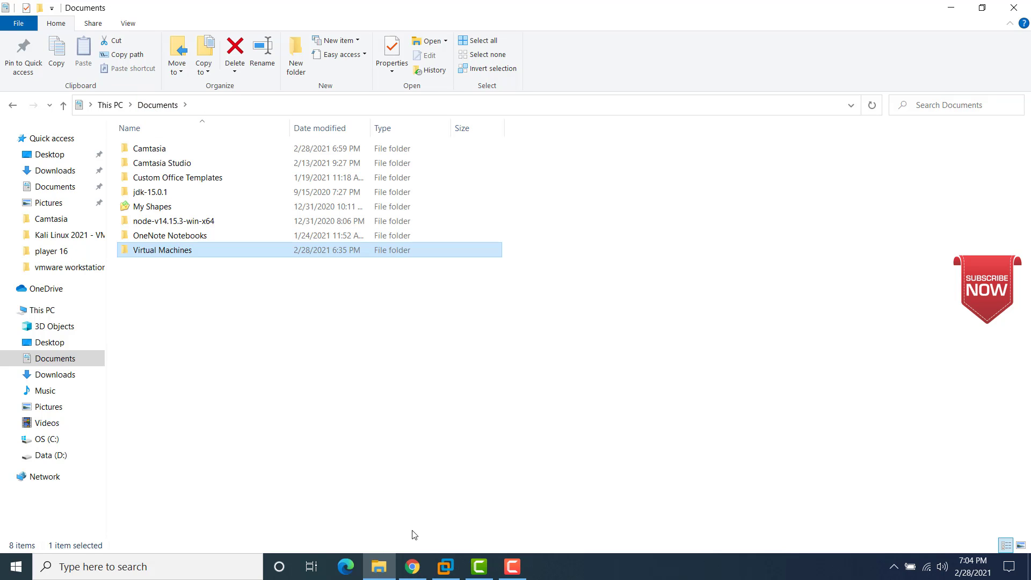
Step: Back in the wizard, accept the Kali Linux 2021 name and location and continue
mouse_move(439, 567)
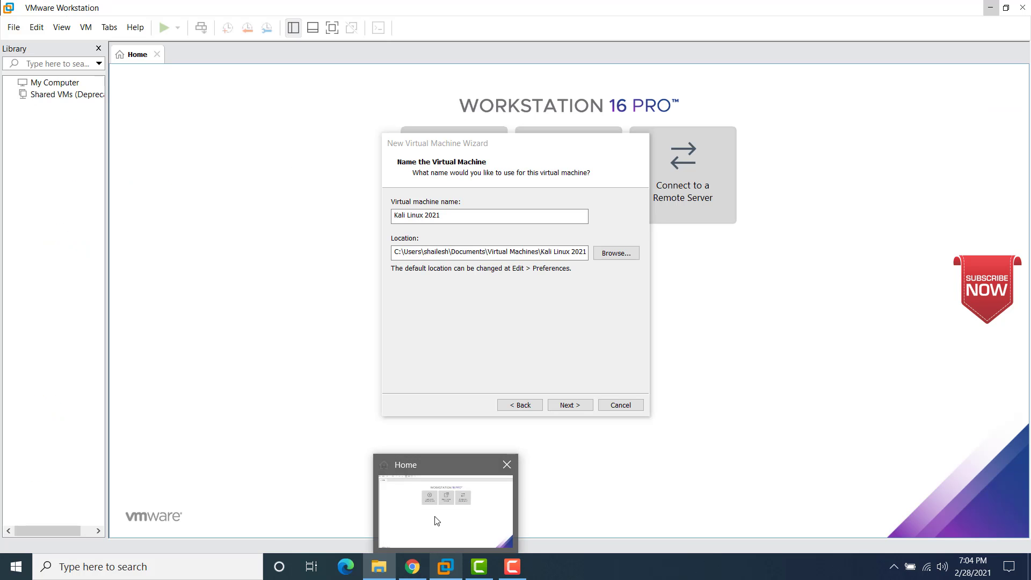
click(437, 521)
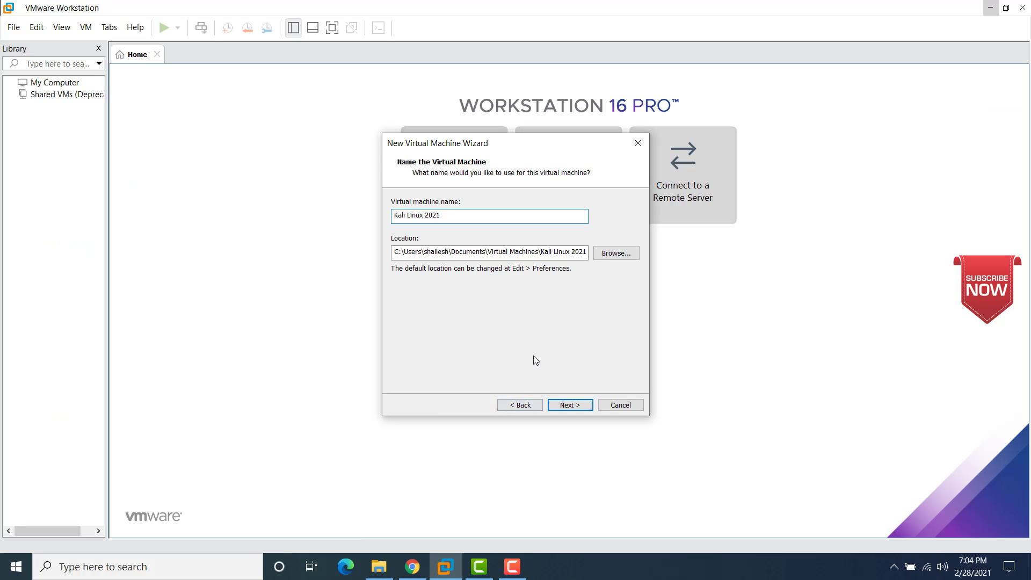
click(561, 407)
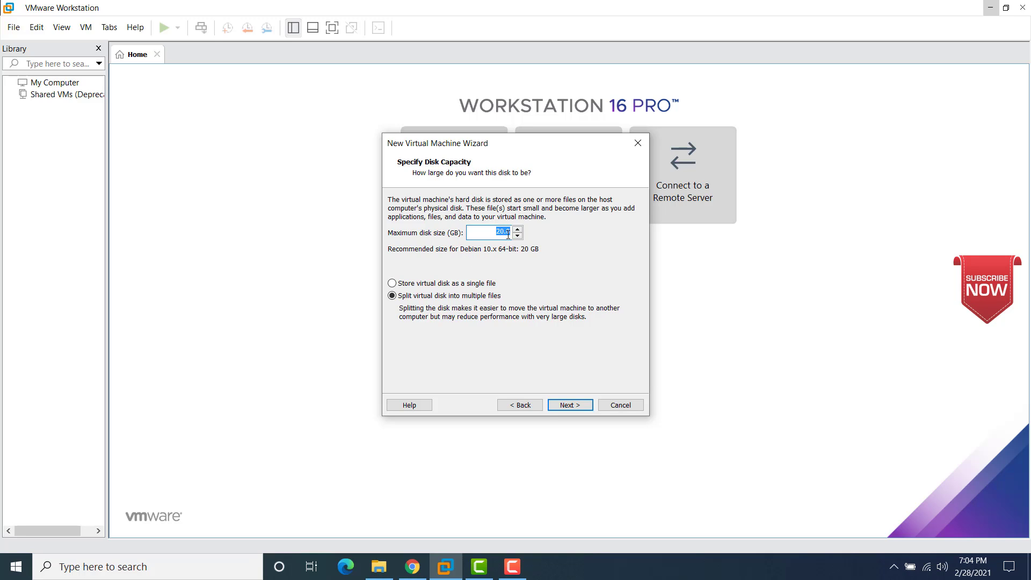
Step: Set the maximum disk size to 60 GB, split into multiple files, and continue to the summary
text(60)
click(562, 406)
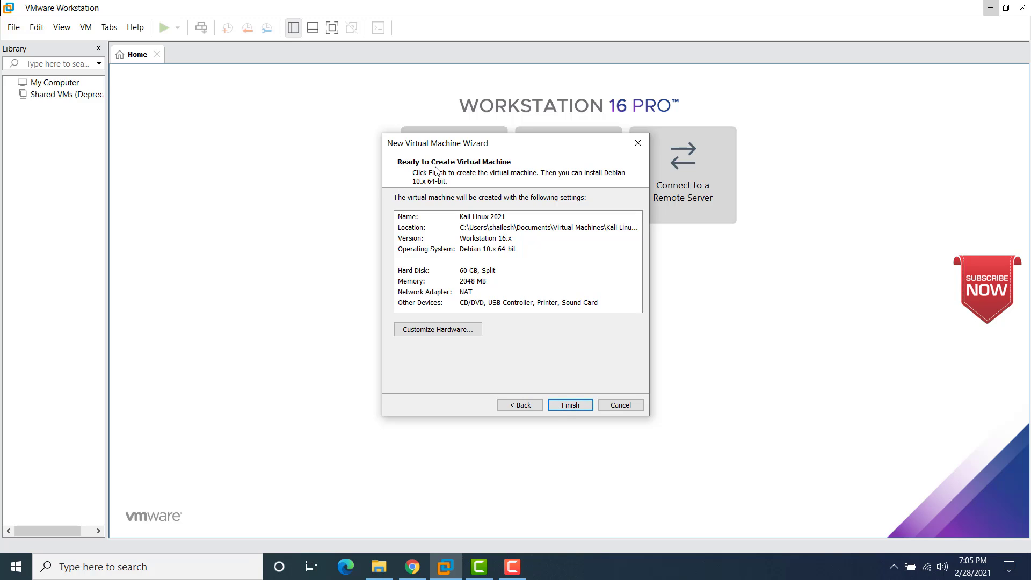
Step: Under Customize Hardware, raise the machine's memory to 8 GB (8192 MB)
click(435, 332)
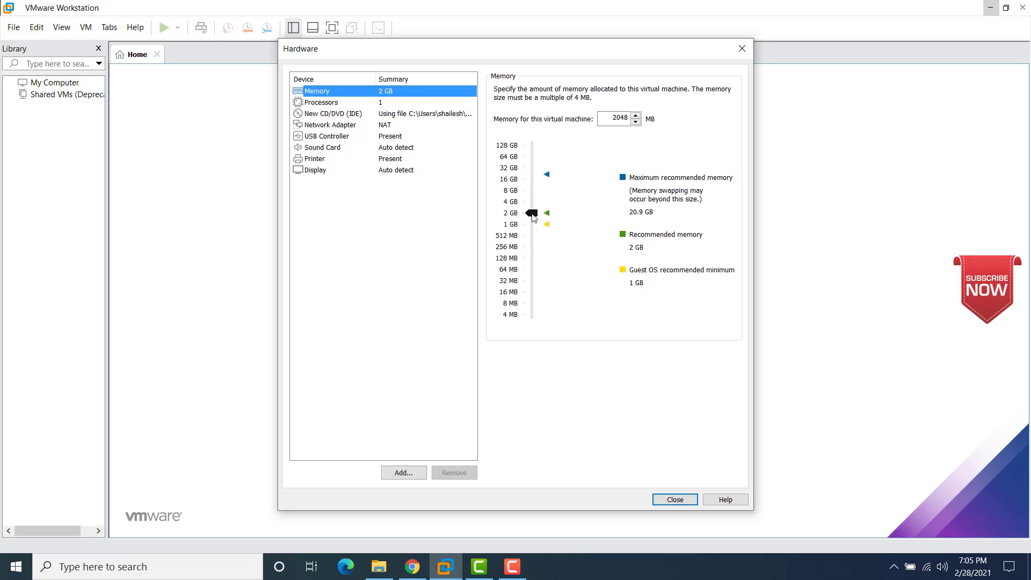
drag(533, 217, 534, 194)
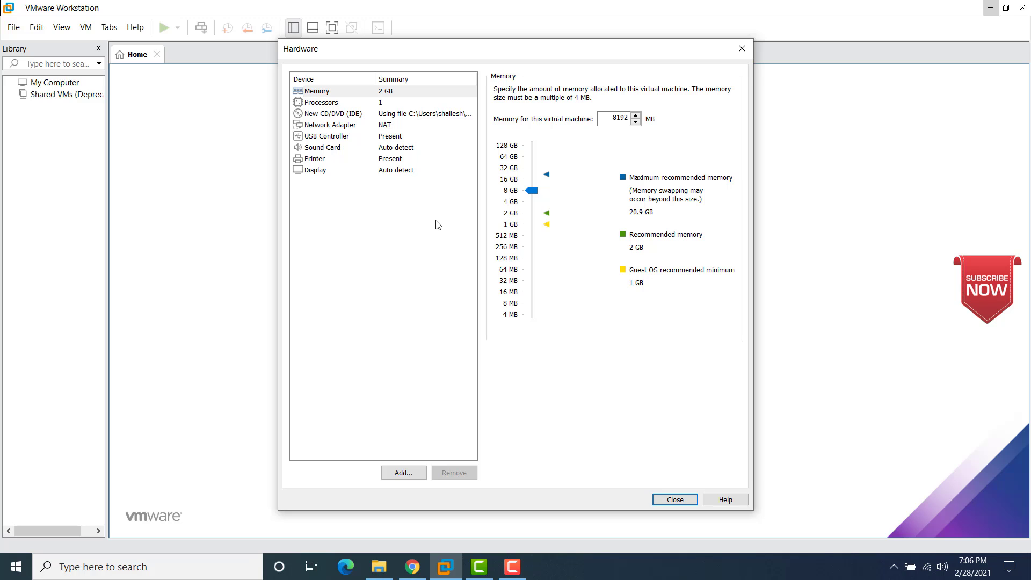
click(319, 104)
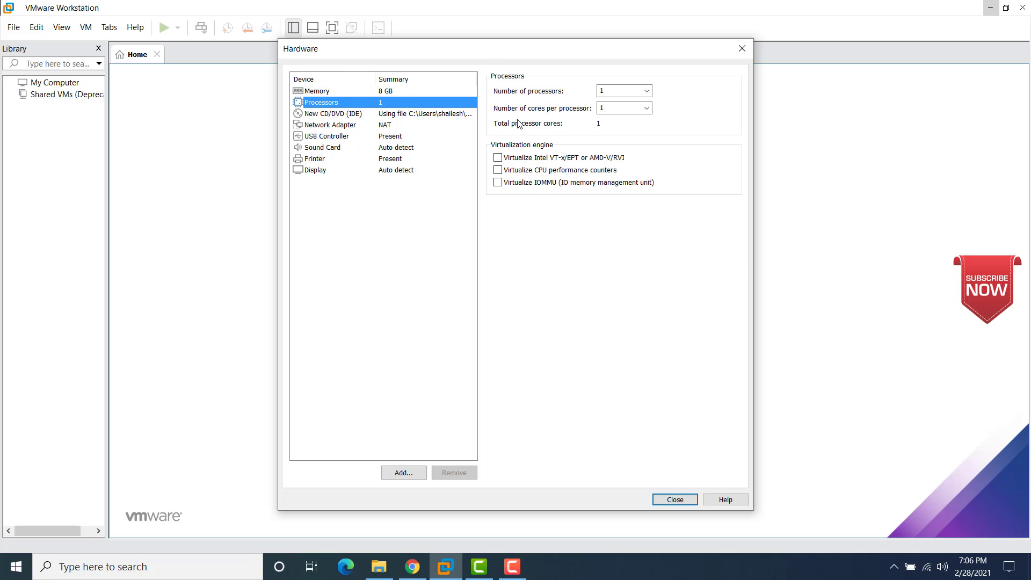
Step: Set the VM to 2 processors with 2 cores per processor, 4 cores total
click(647, 92)
click(620, 110)
click(647, 110)
click(619, 128)
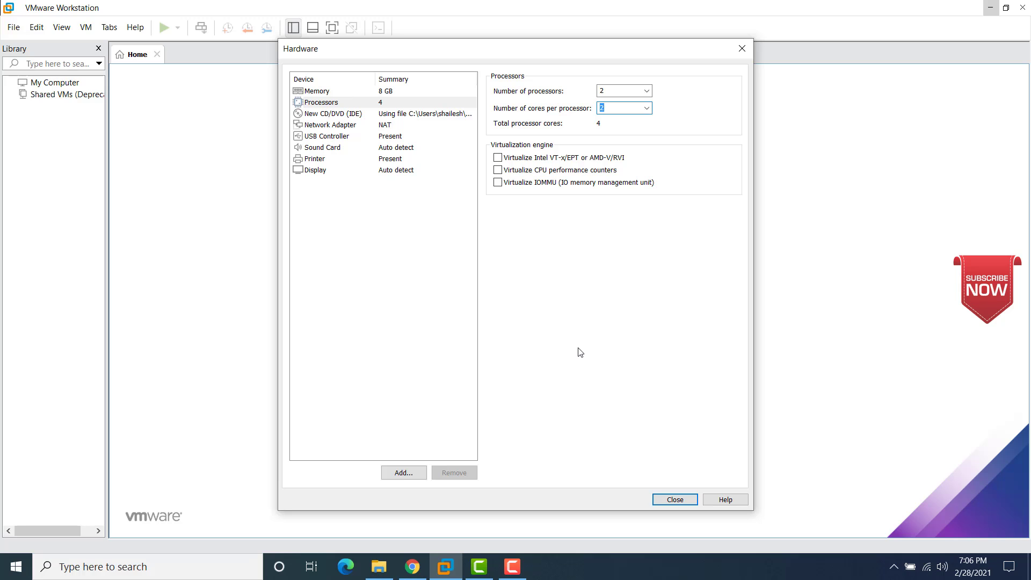
right_click(575, 573)
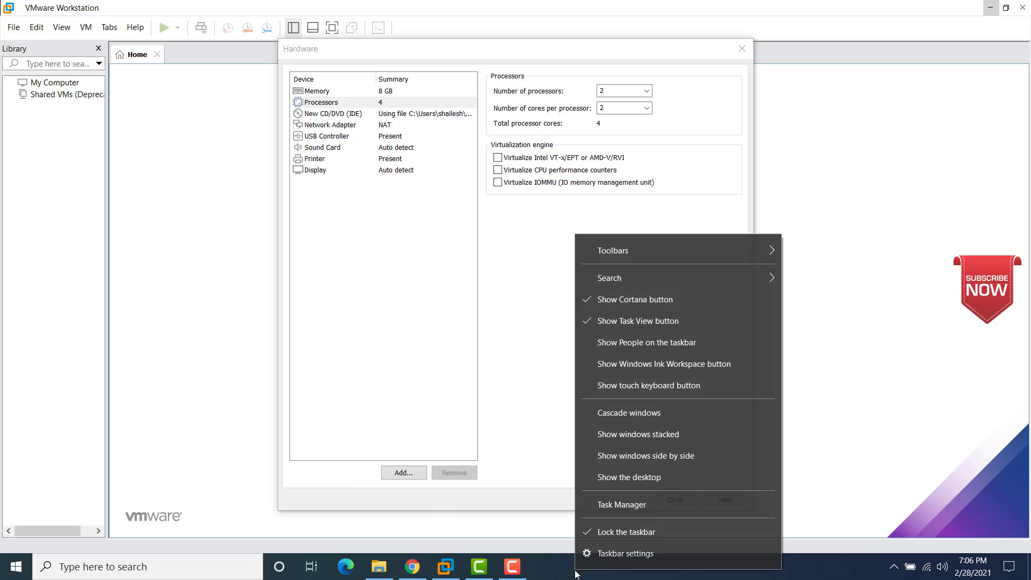
click(602, 505)
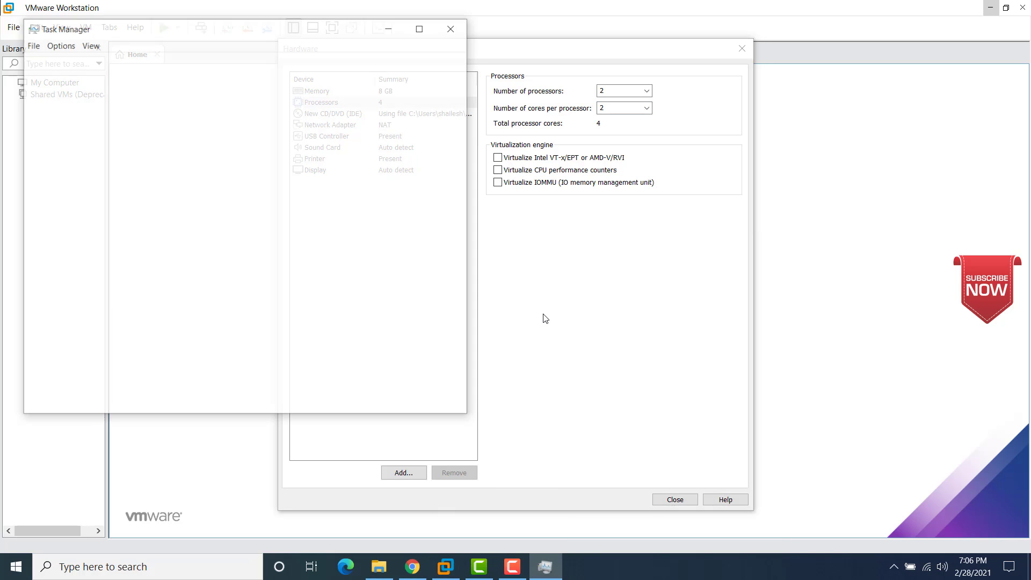
click(87, 63)
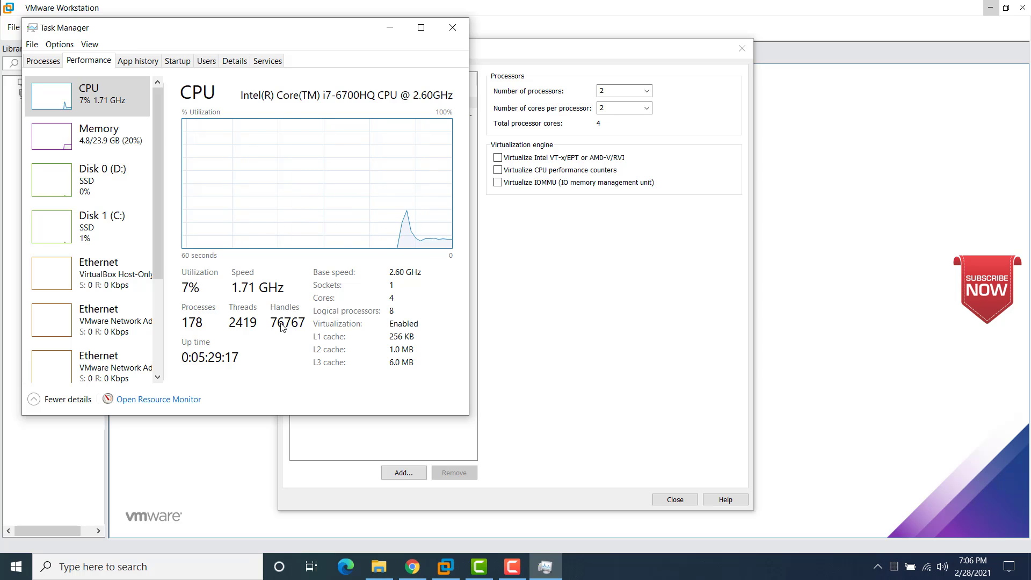
click(178, 400)
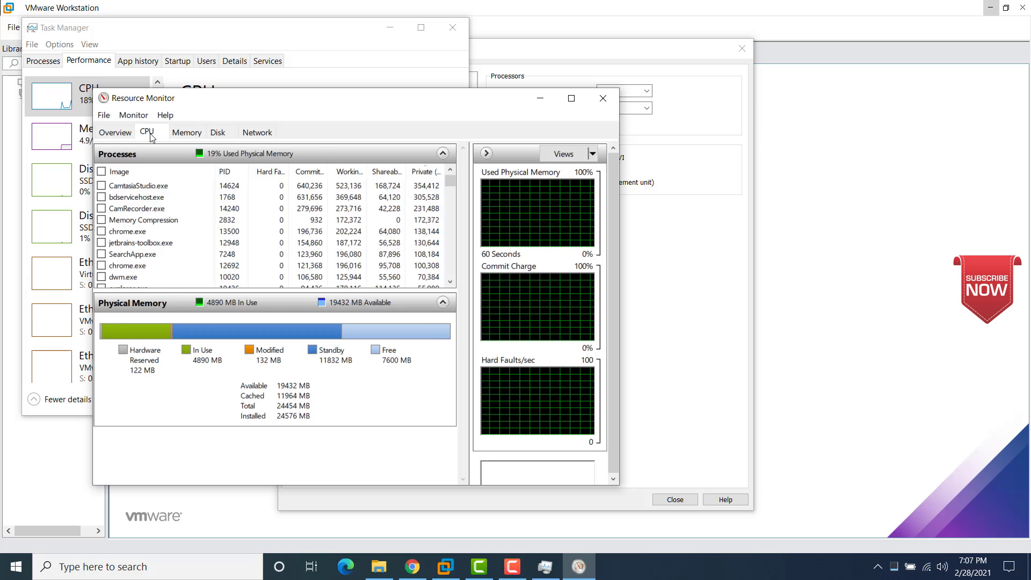
click(150, 133)
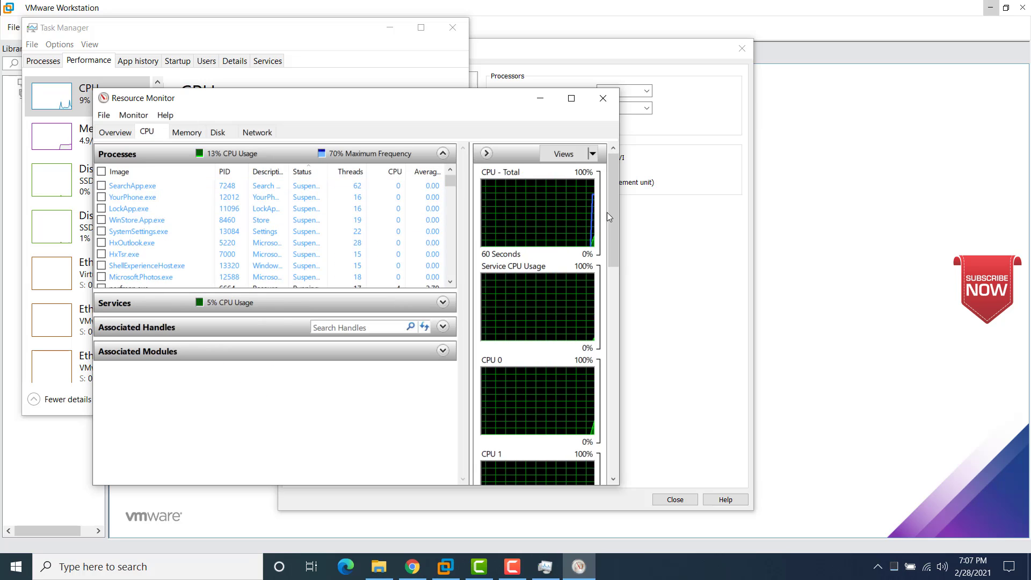
mouse_move(610, 212)
mouse_down()
mouse_move(615, 437)
mouse_move(614, 196)
mouse_up()
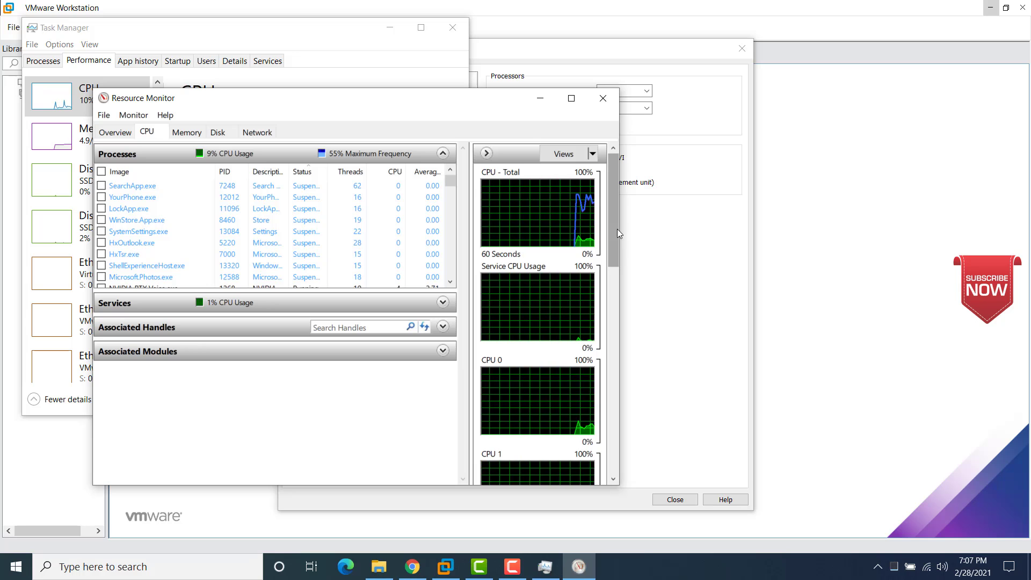
click(601, 98)
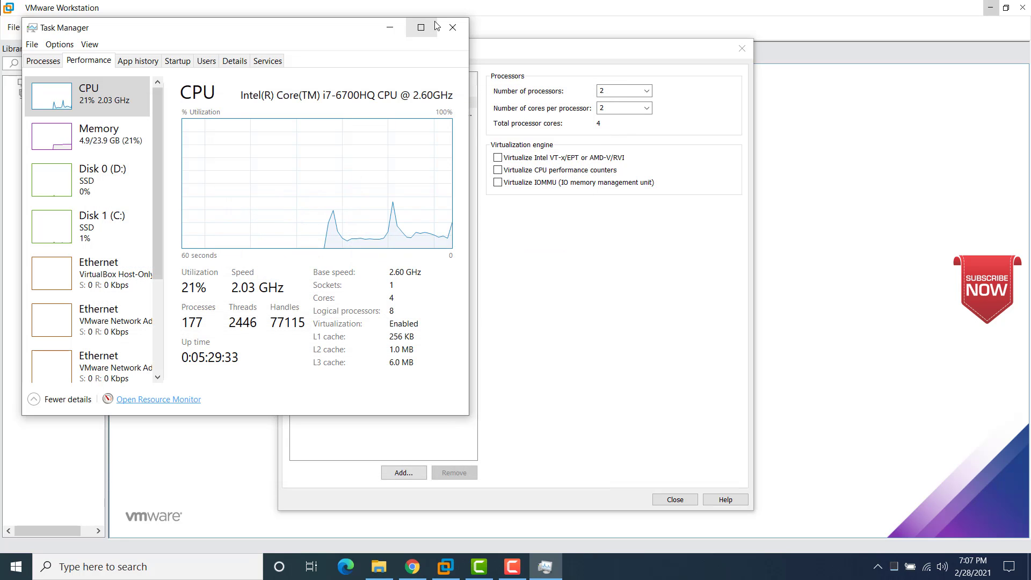
click(453, 27)
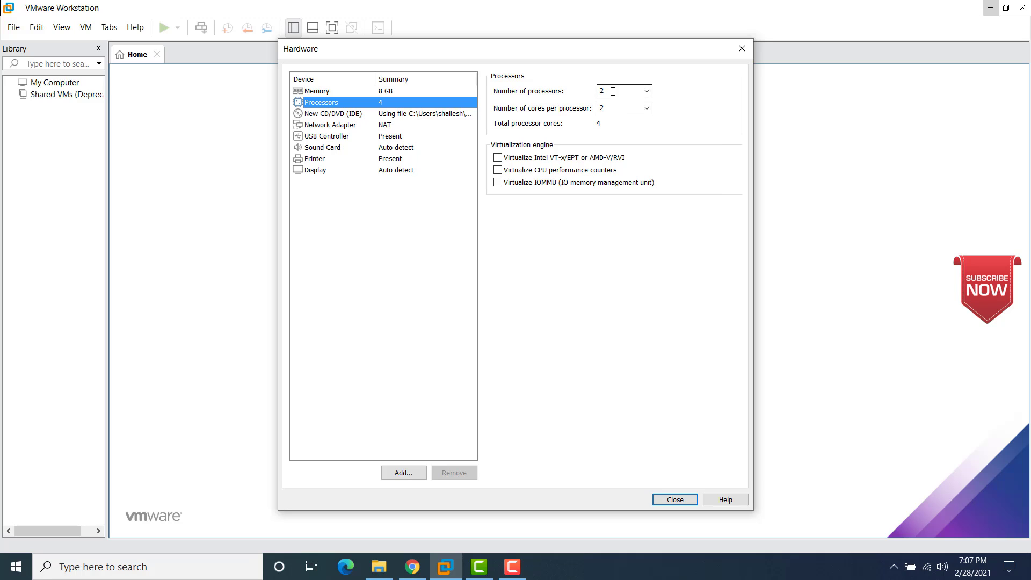
Step: In Display settings, enable Accelerate 3D graphics and Keep aspect ratio stretch mode
click(494, 185)
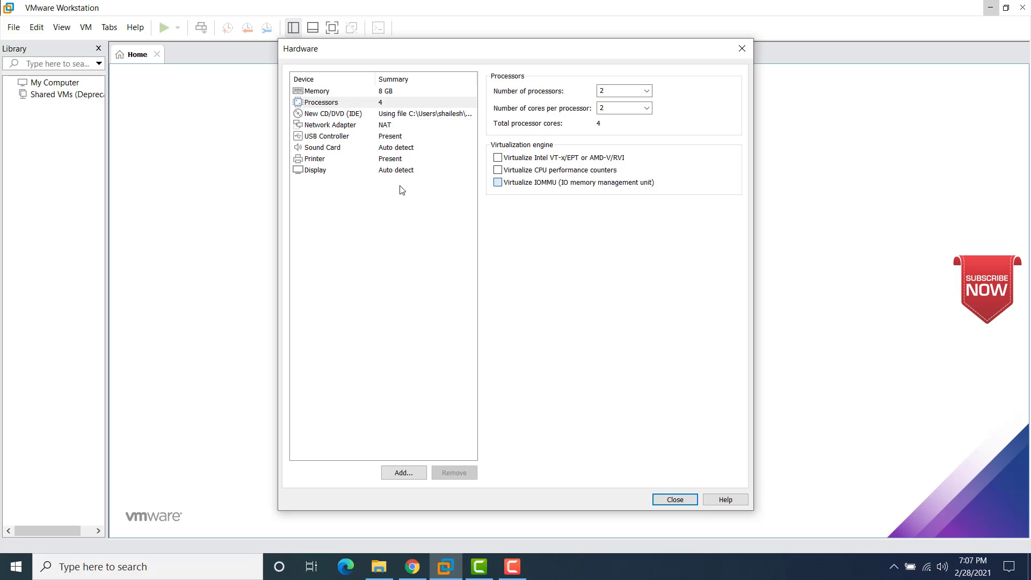
click(316, 171)
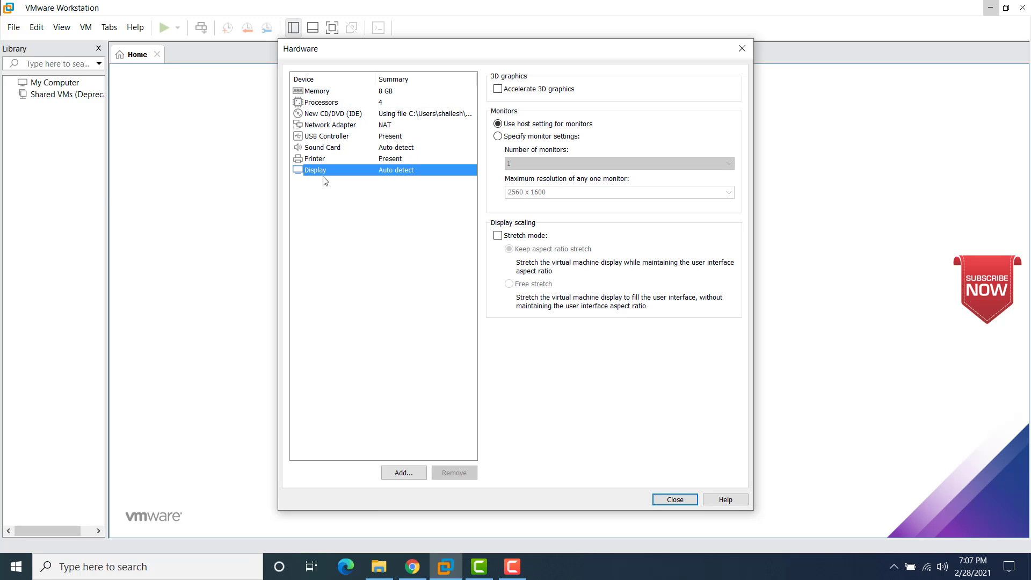
click(498, 90)
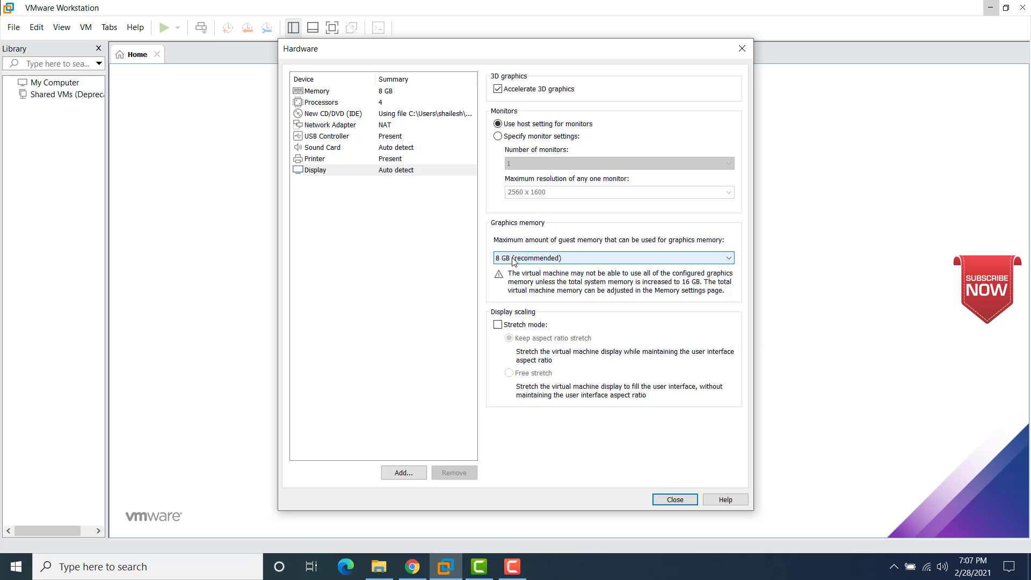
click(498, 325)
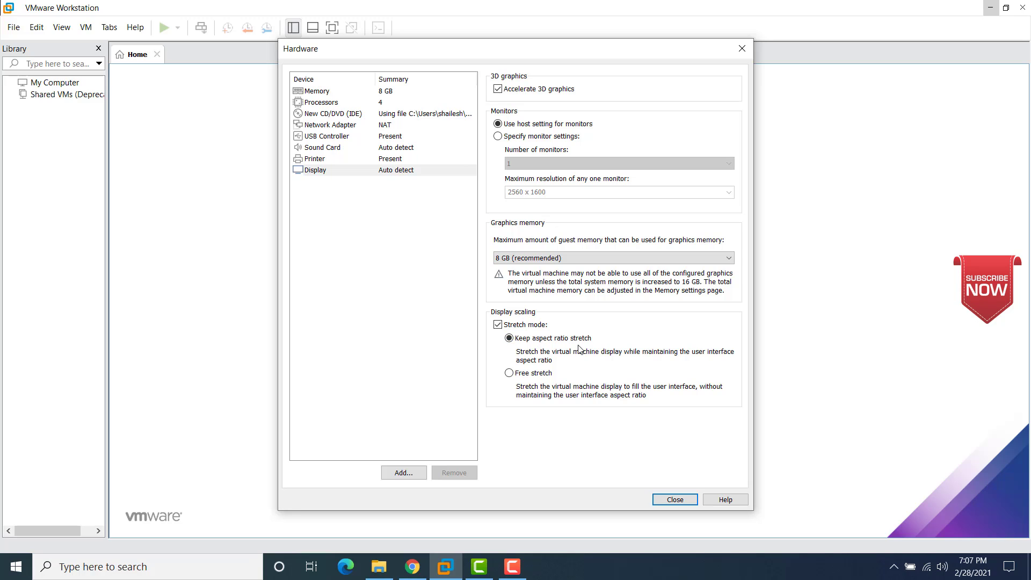
Step: Close the hardware settings, finish creating the Kali Linux 2021 VM, and switch to File Explorer's Documents
click(675, 499)
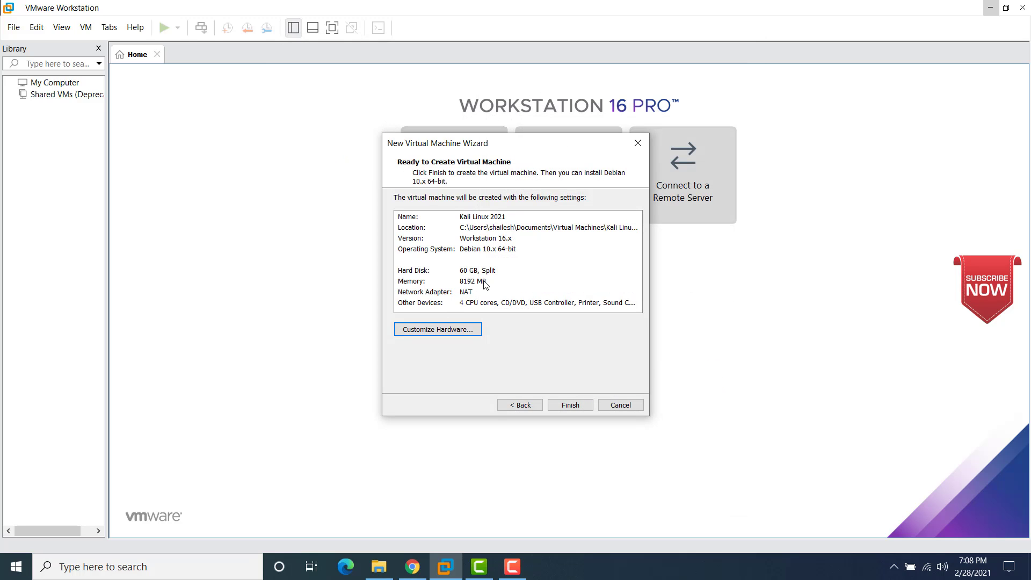
click(573, 406)
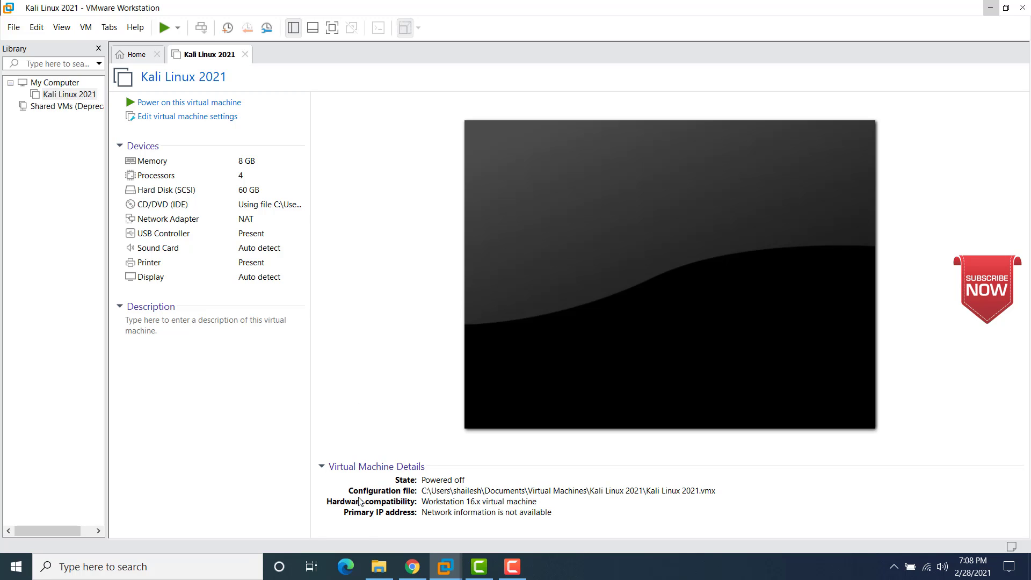
click(378, 565)
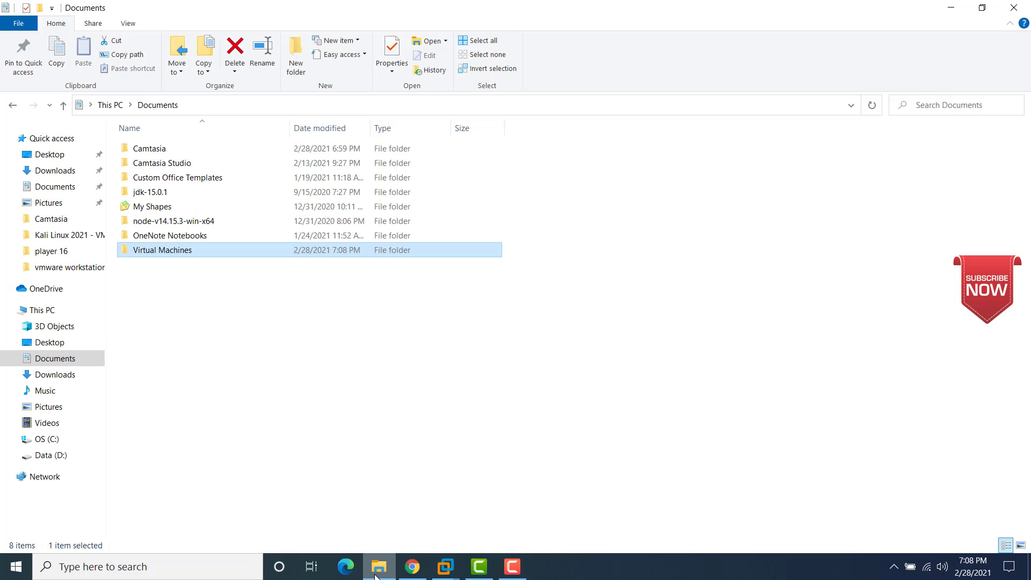
Step: Inspect the 7.56 MB Kali Linux 2021 folder under Virtual Machines, then return to the VM window
double_click(169, 255)
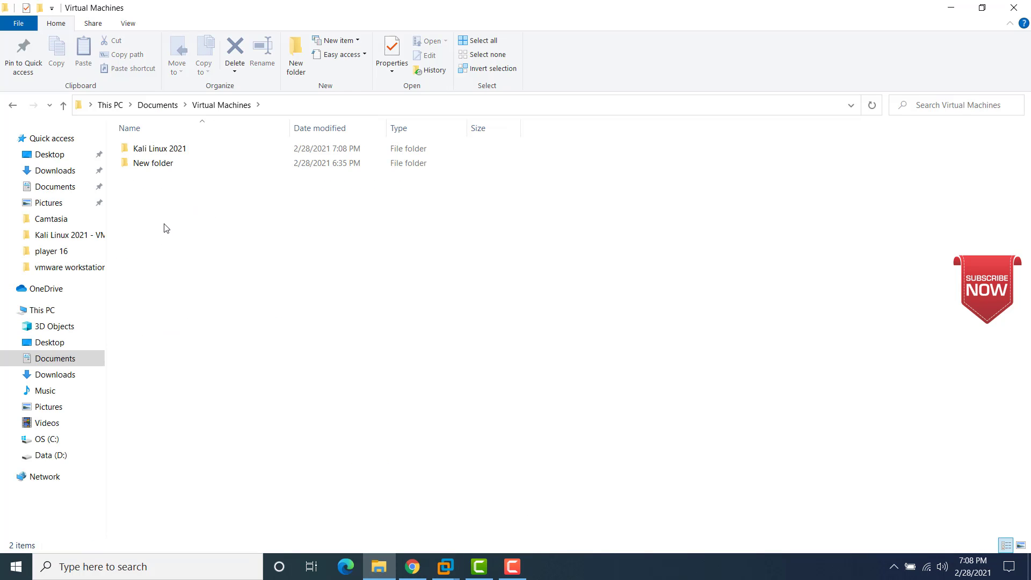
double_click(154, 155)
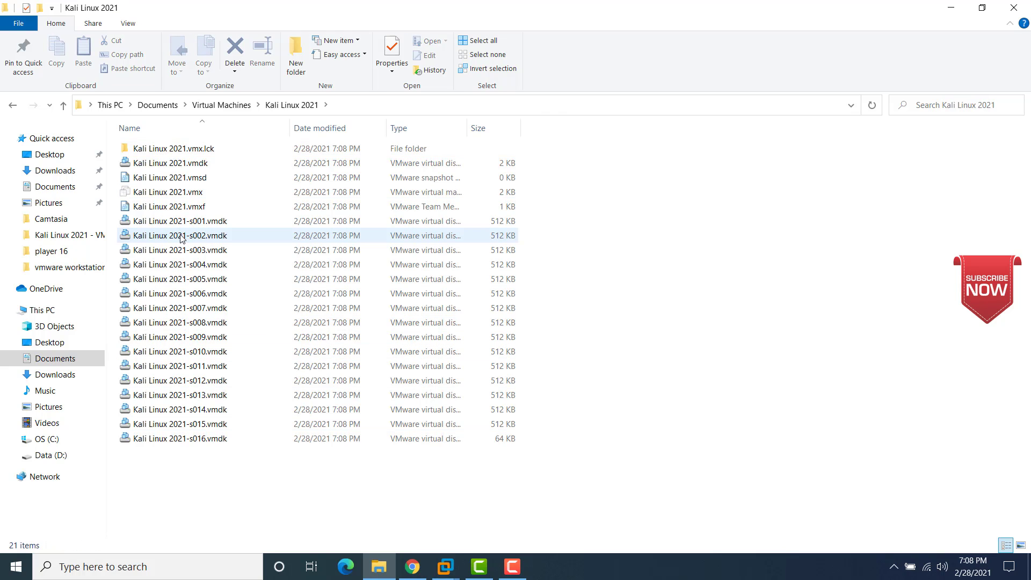
click(205, 107)
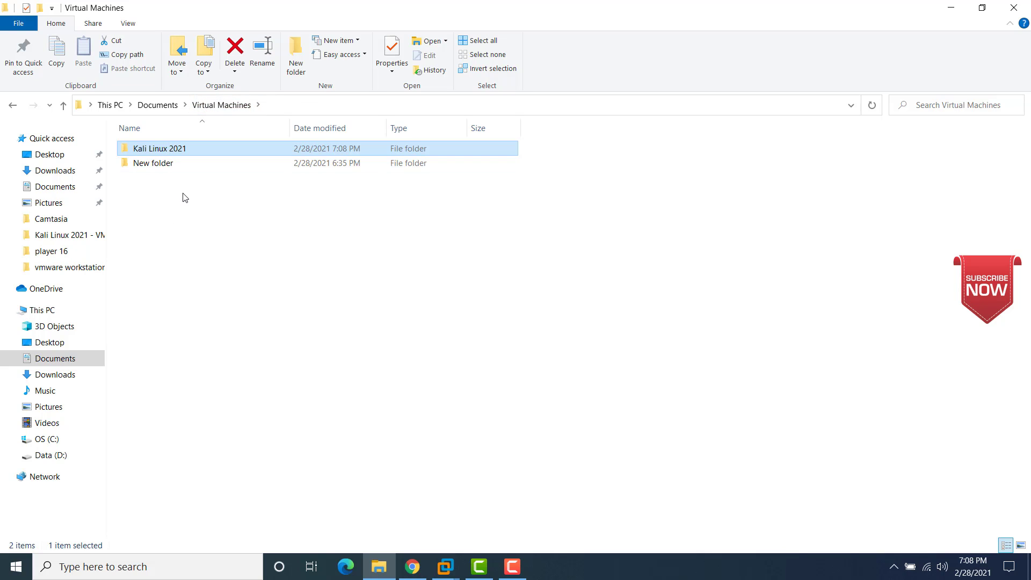
mouse_move(157, 151)
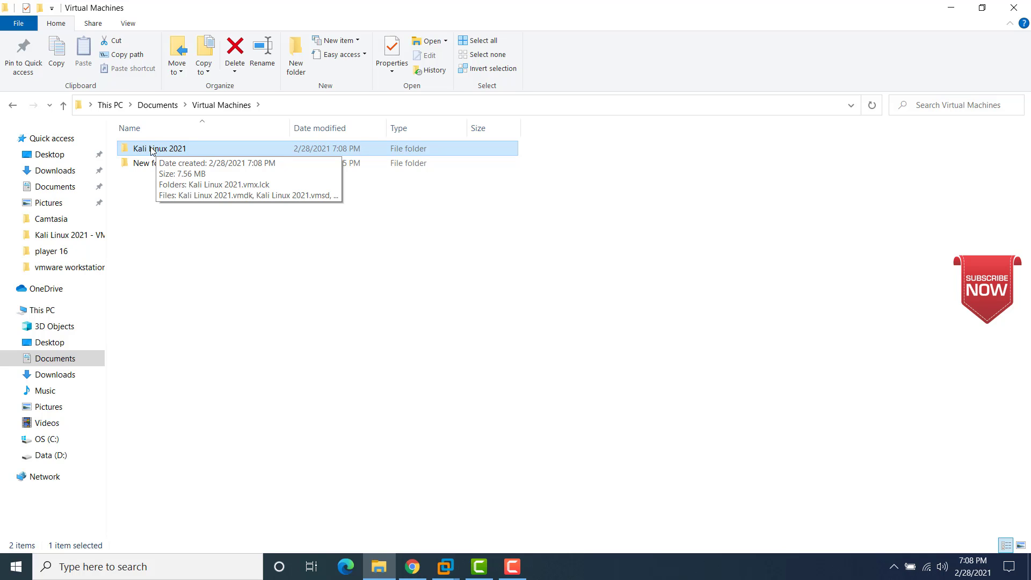
click(255, 316)
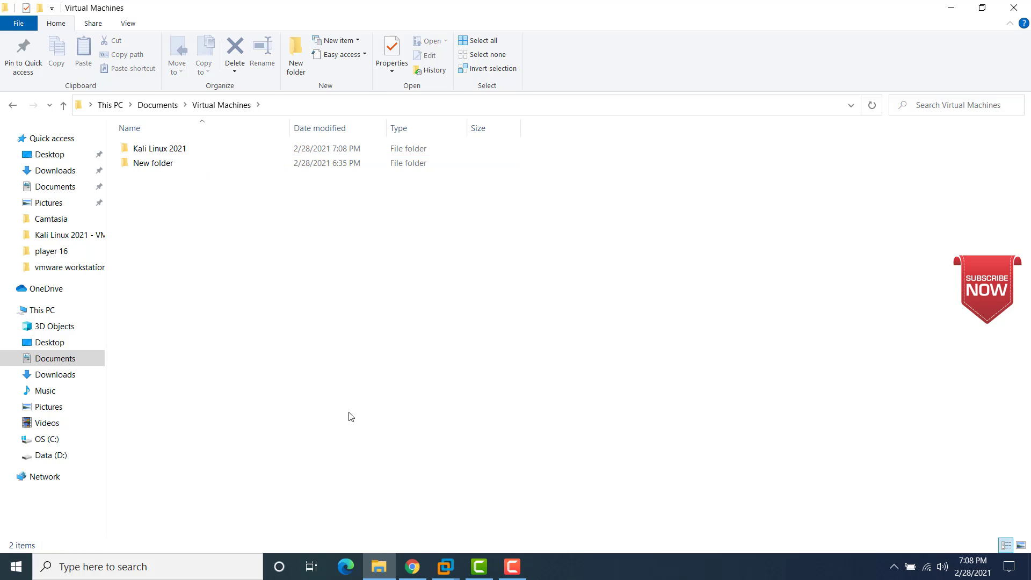
mouse_move(445, 566)
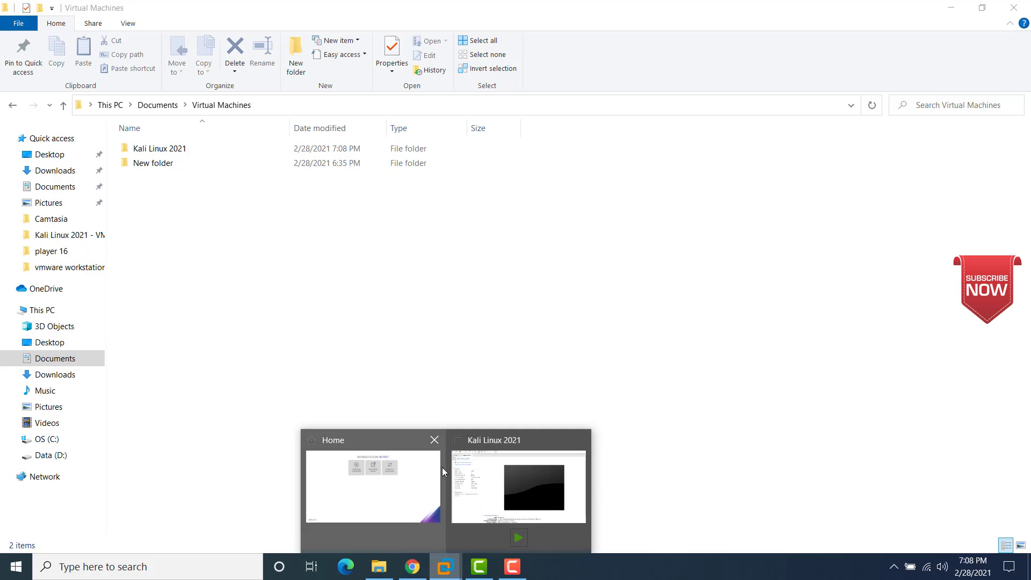
click(479, 486)
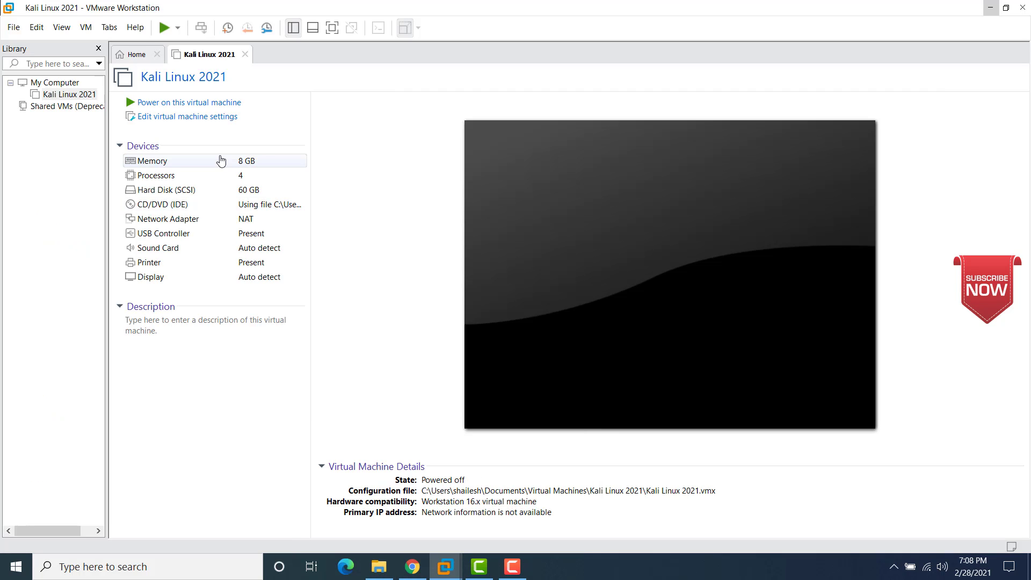
Step: Power on the Kali Linux 2021 VM and browse its installer boot menu, leaving Install selected
click(196, 105)
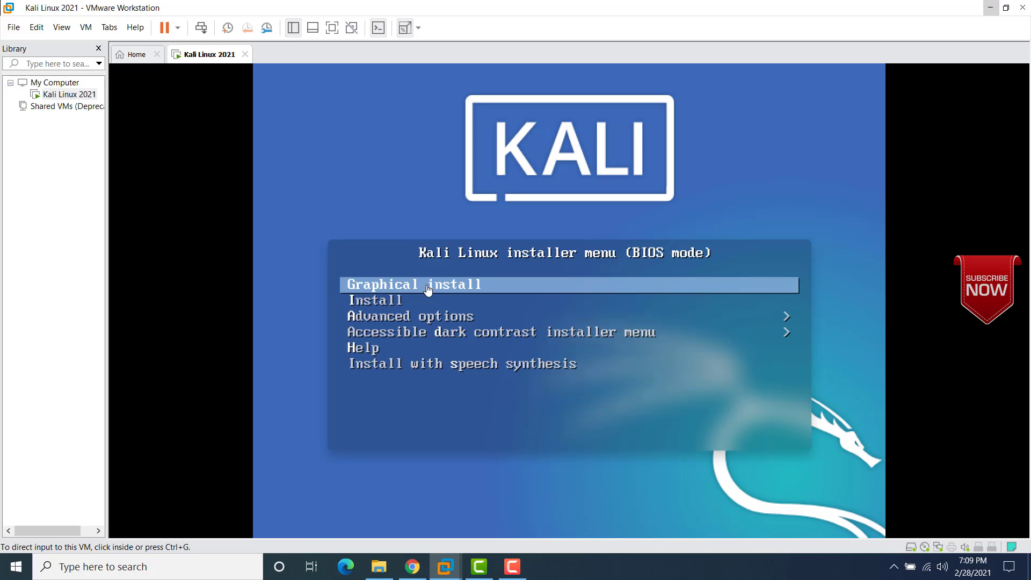
click(428, 290)
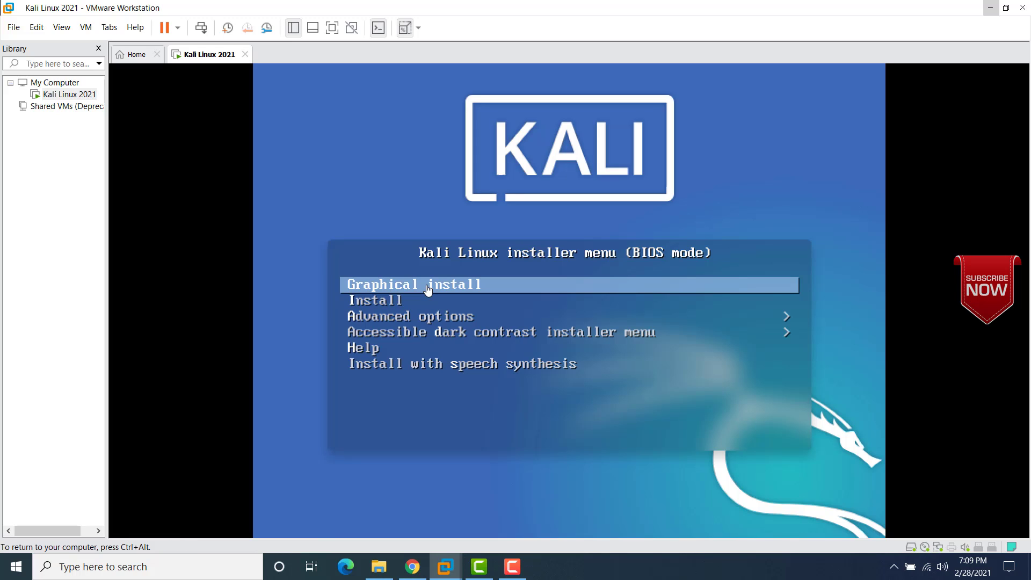
key(Down)
key(Down)
key(Down)
key(Down)
key(Down)
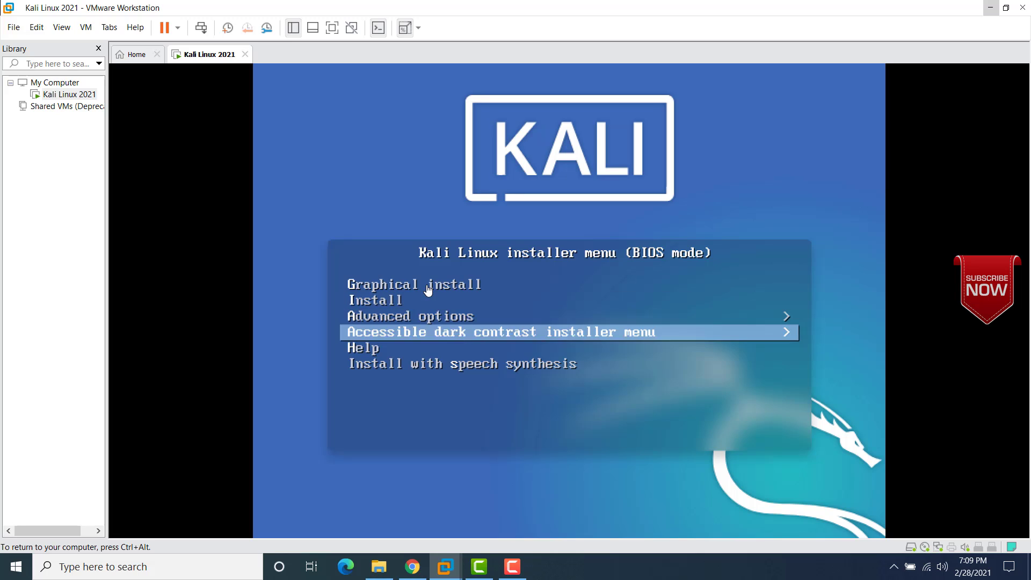
key(Up)
key(Up)
key(Up)
key(Up)
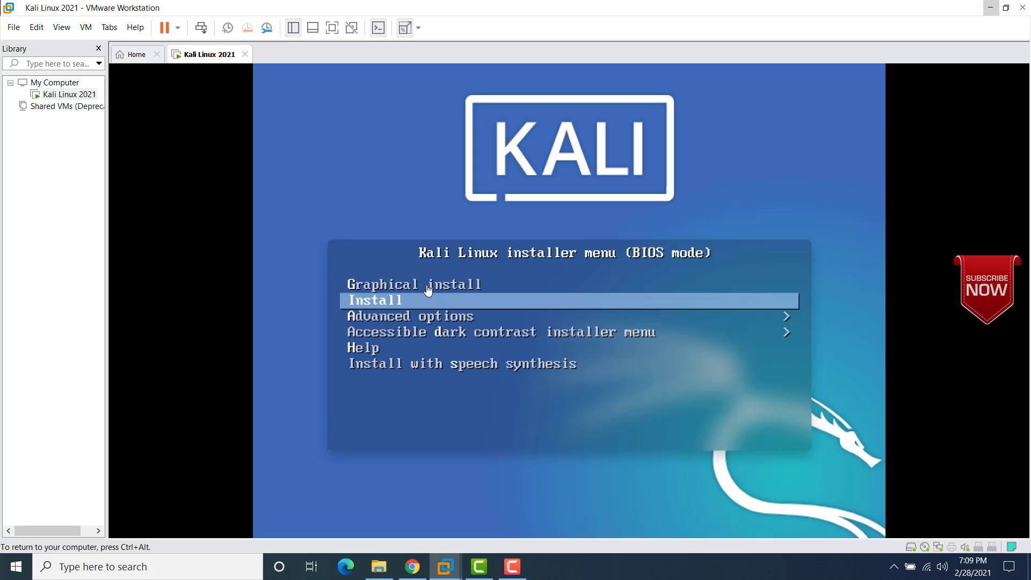
key(Down)
key(Down)
key(Up)
key(Up)
key(Up)
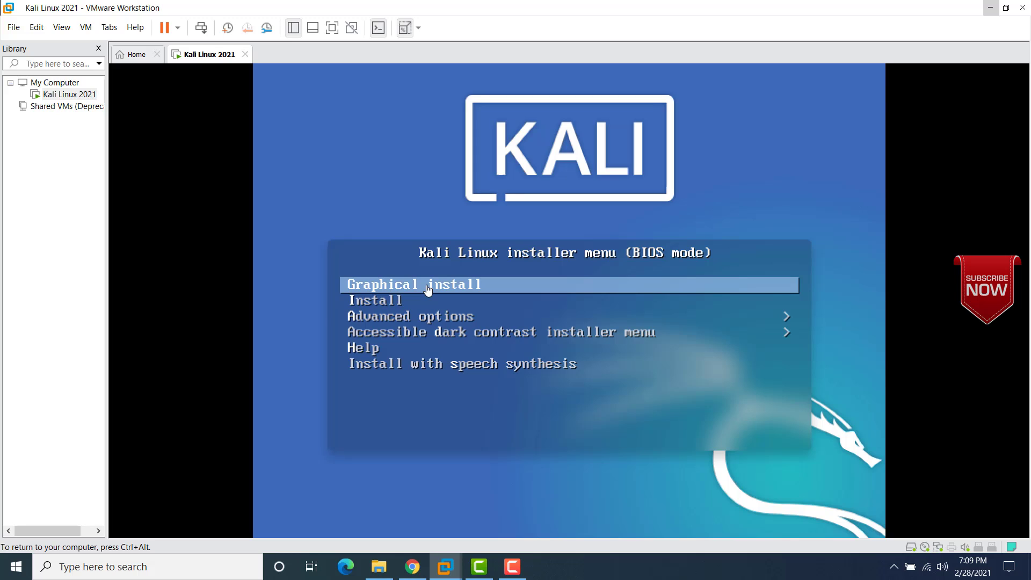
key(ctrl+alt)
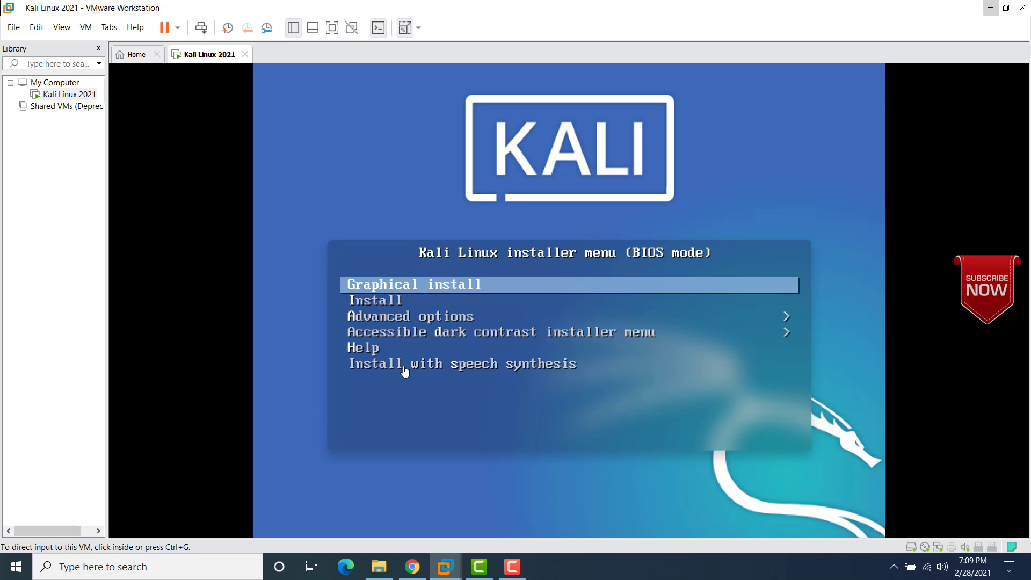
click(414, 290)
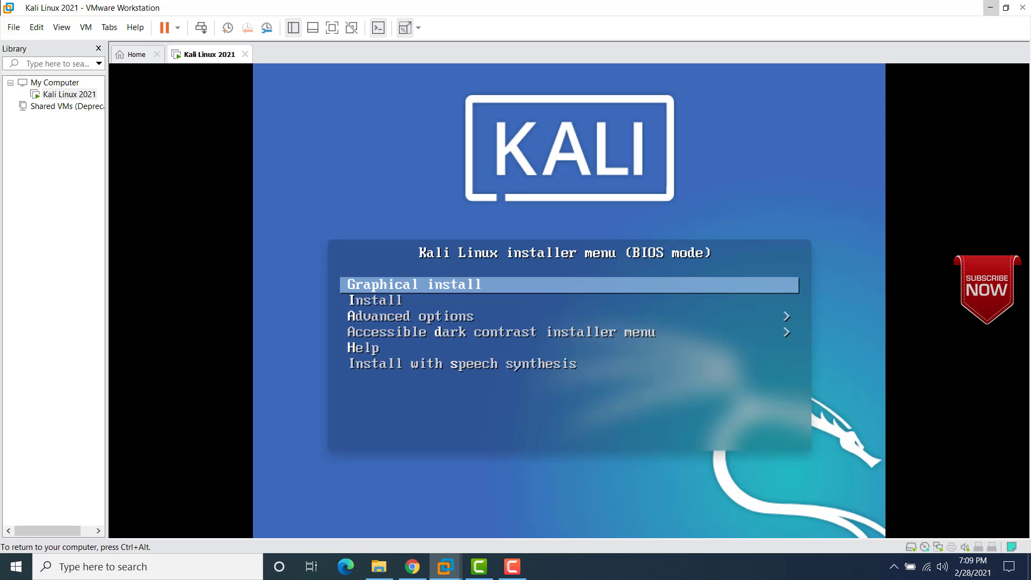
Step: Launch Graphical install, keep English as the language, and choose India as the location
key(Return)
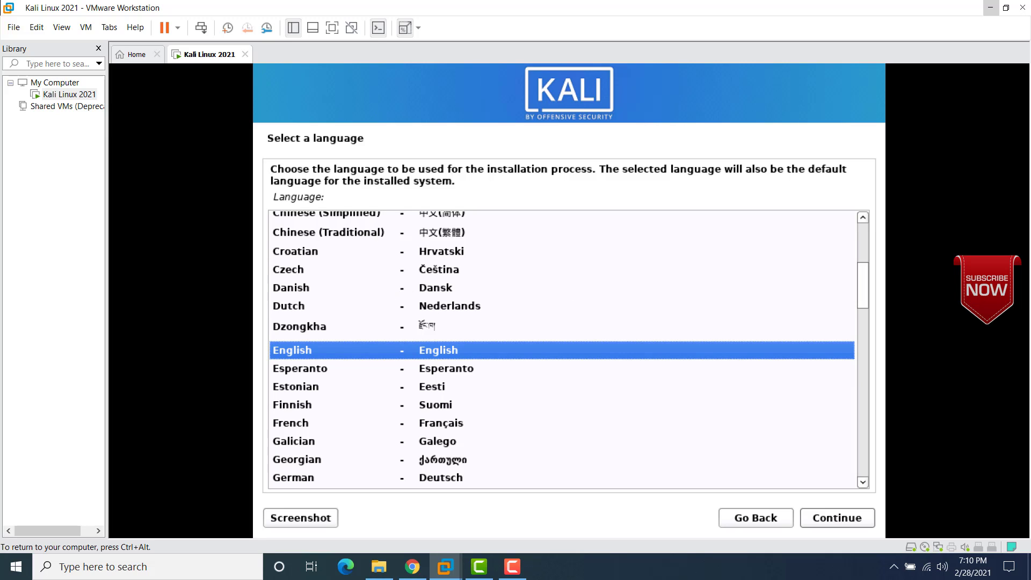
click(824, 517)
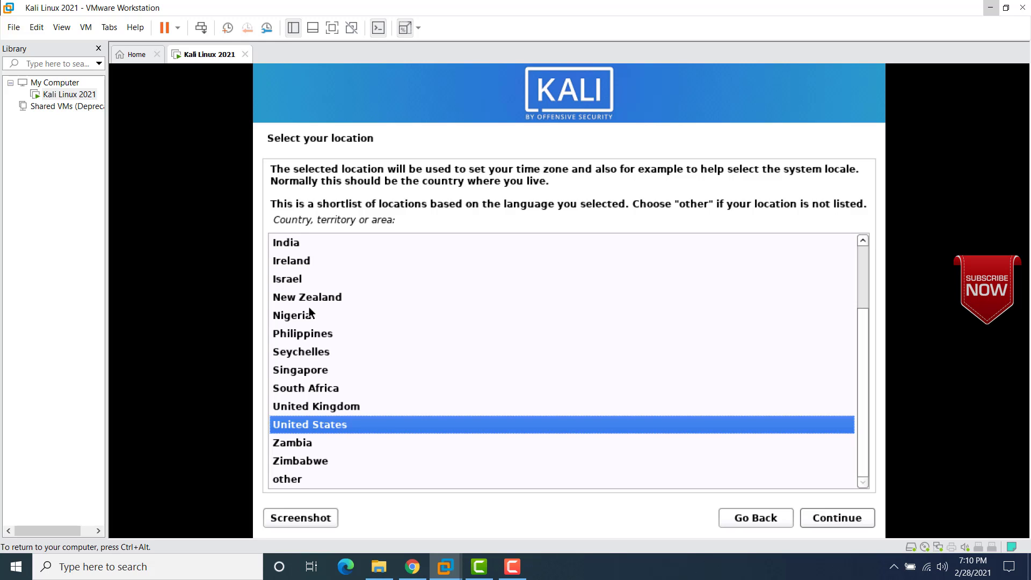
click(291, 242)
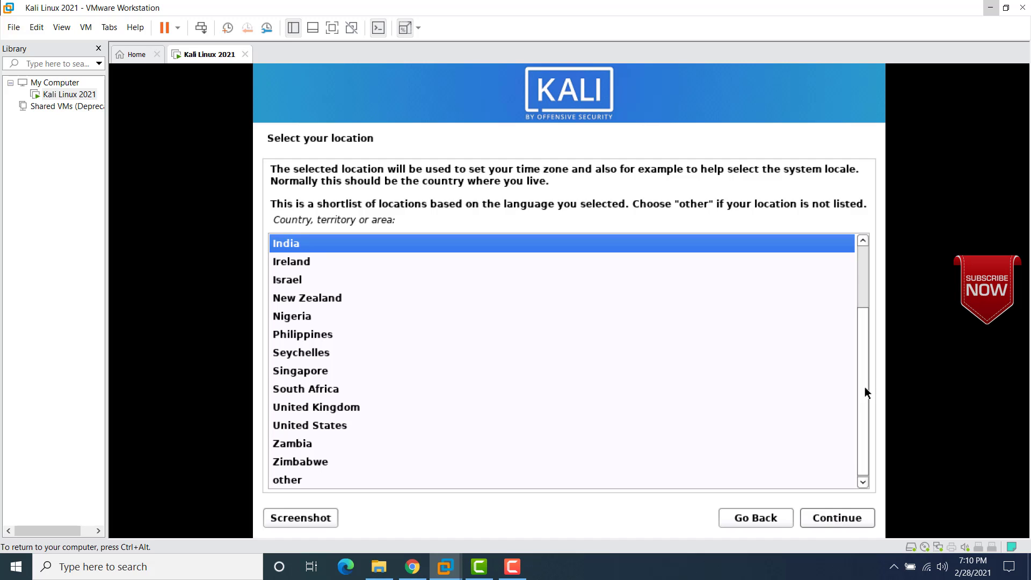
drag(866, 391, 874, 421)
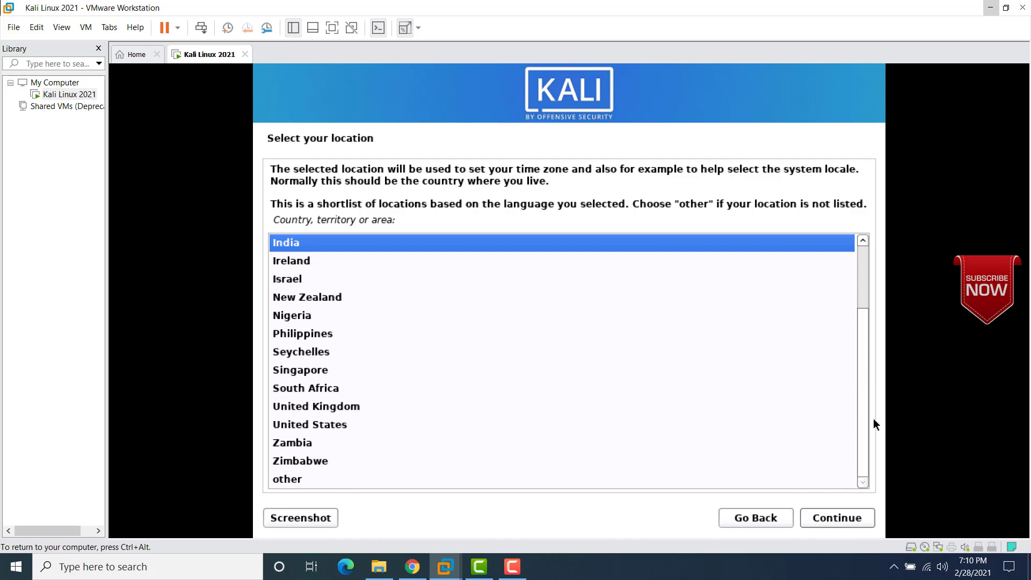
click(831, 517)
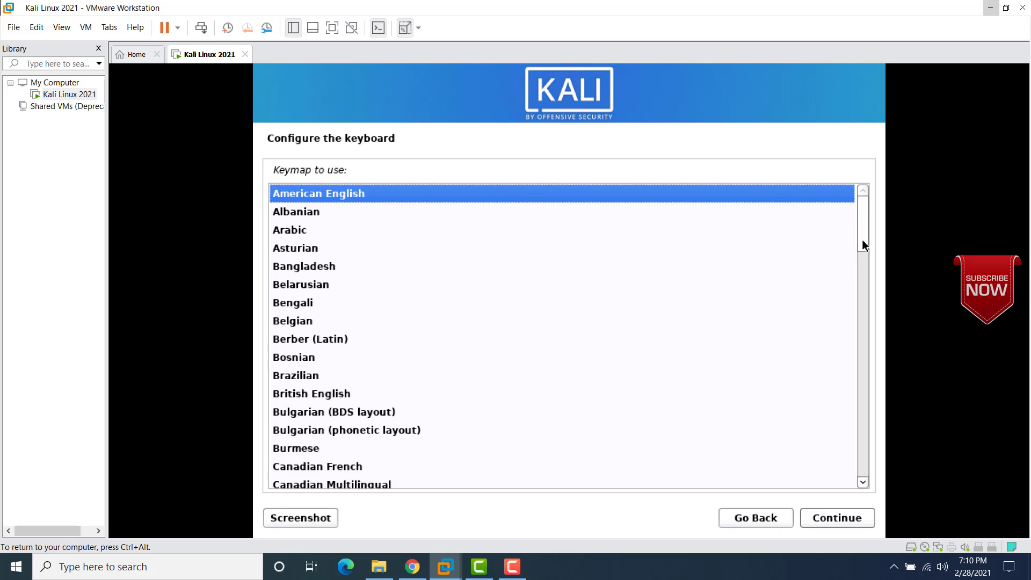
Step: Keep the American English keymap and continue to the hostname prompt
mouse_move(863, 245)
mouse_down()
mouse_move(856, 421)
mouse_move(867, 473)
mouse_move(852, 345)
mouse_move(856, 226)
mouse_up()
click(817, 521)
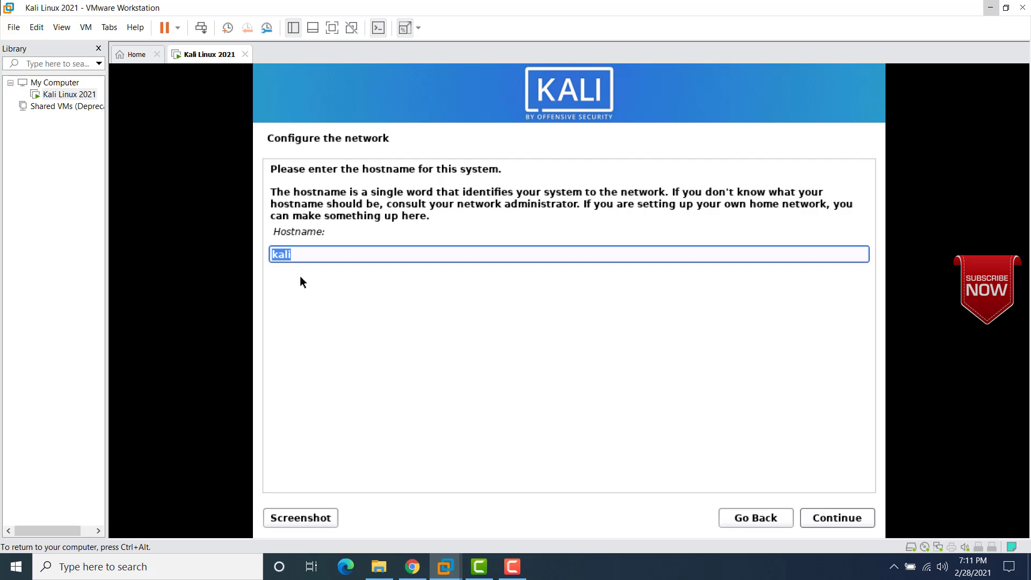
Step: Keep kali as the hostname and set the domain name to example.com
click(824, 517)
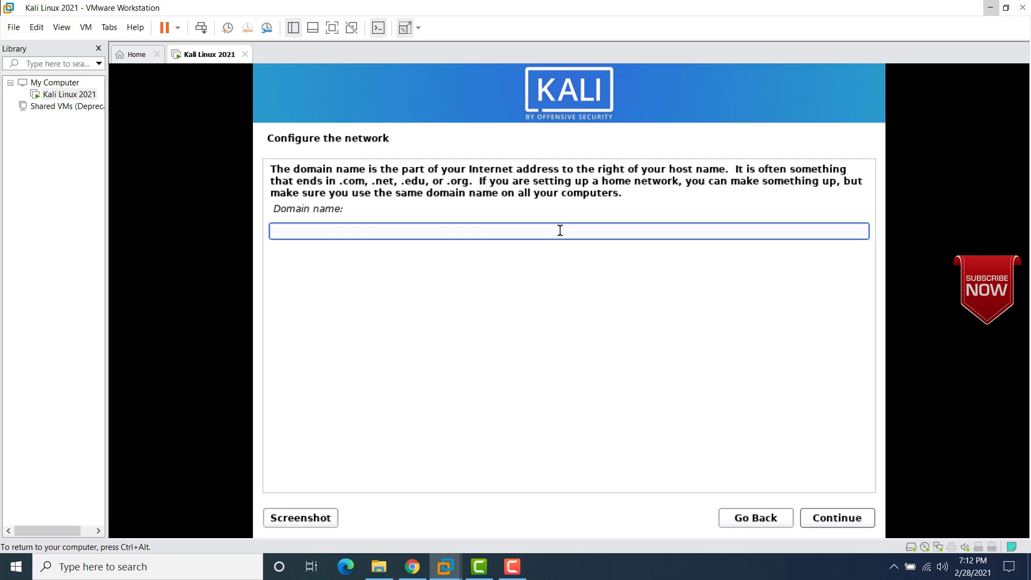
text(example.com)
click(820, 518)
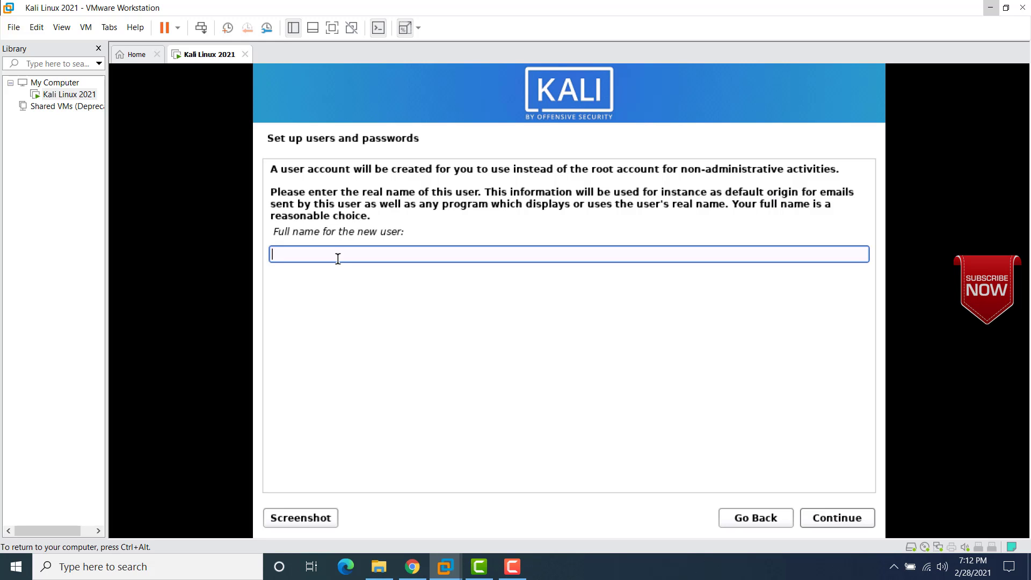
Step: Enter the new user's full name, fixing a typo, and accept the suggested username
text(Shalesh)
key(BackSpace)
key(BackSpace)
key(BackSpace)
key(BackSpace)
text(ilesh)
click(829, 518)
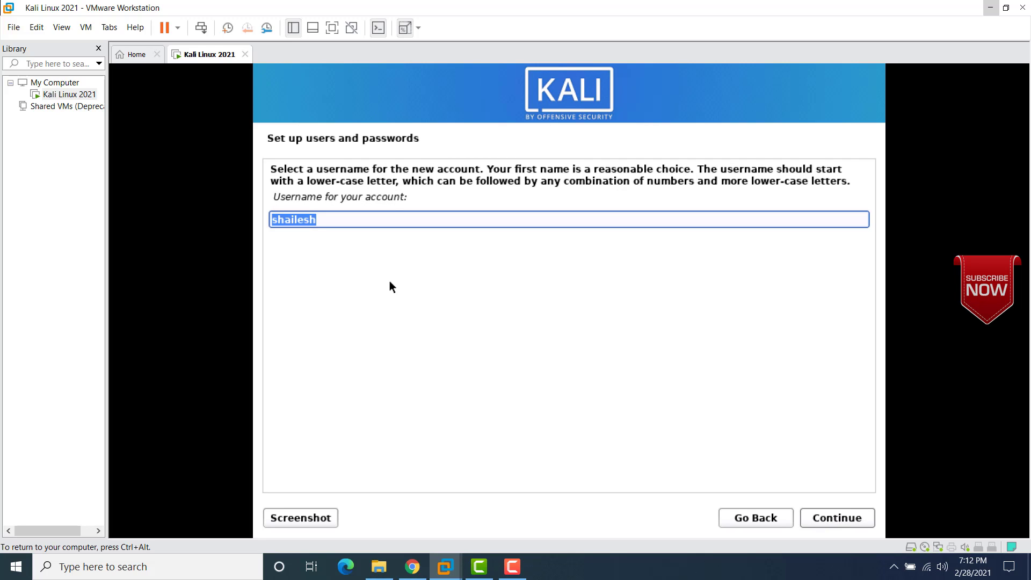
click(830, 518)
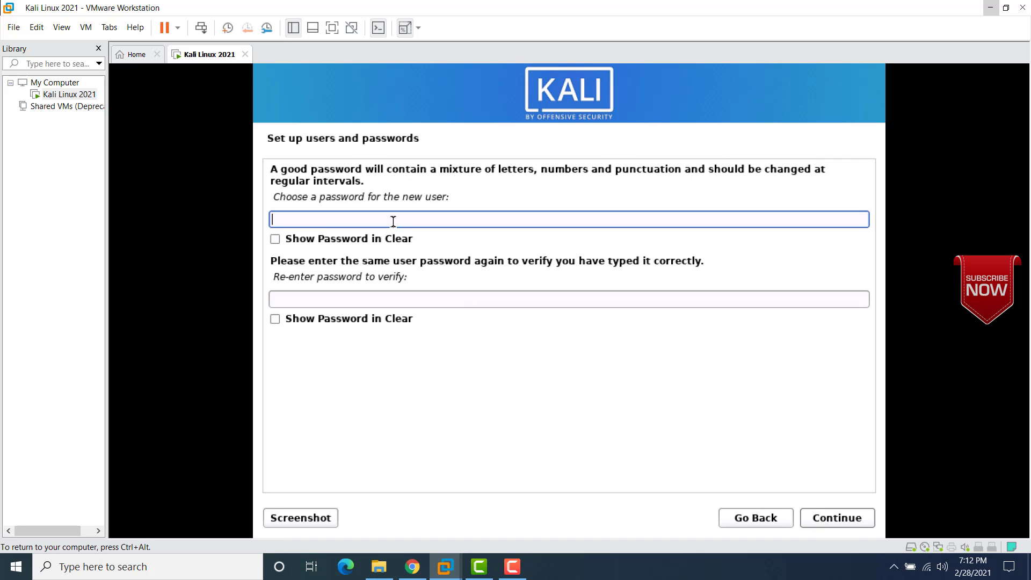
Step: Type the account password and re-enter it to confirm
text(12345)
click(369, 302)
text(12345)
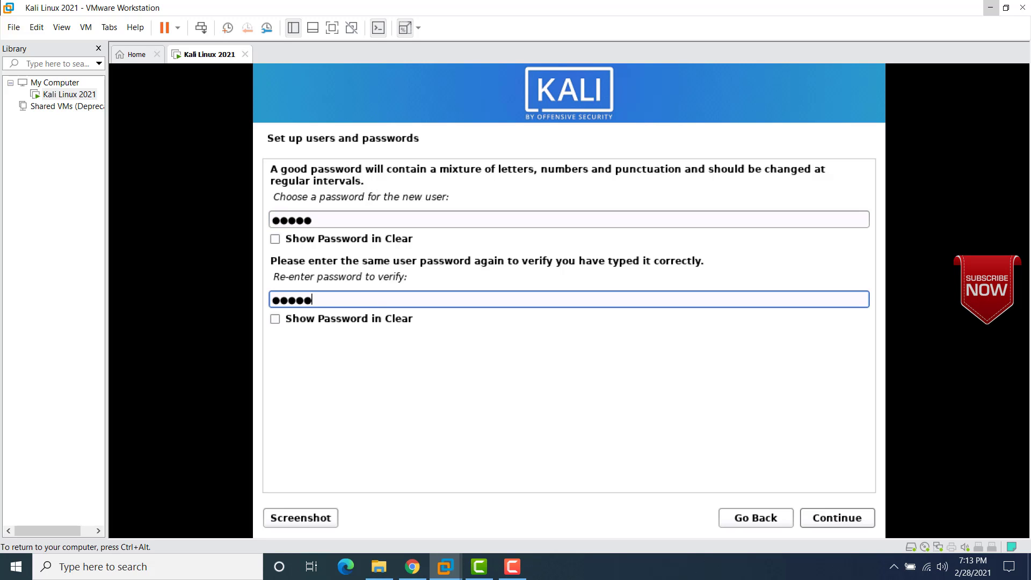
Step: Confirm the password and let the installer pass clock setup to Partition disks
click(827, 517)
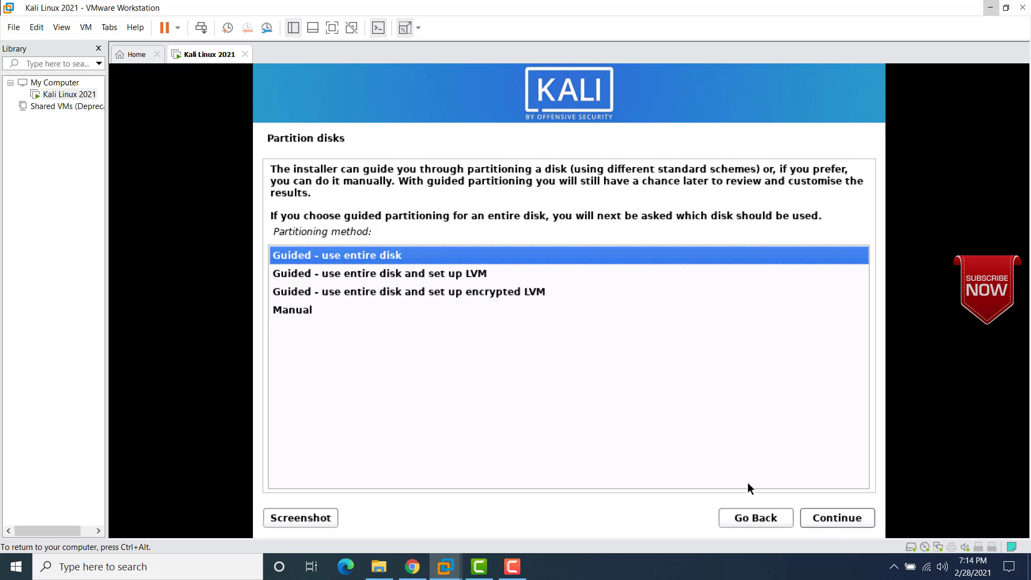
Step: Guided-partition the whole 64.4 GB SCSI disk with all files in one partition, then finish partitioning
click(828, 523)
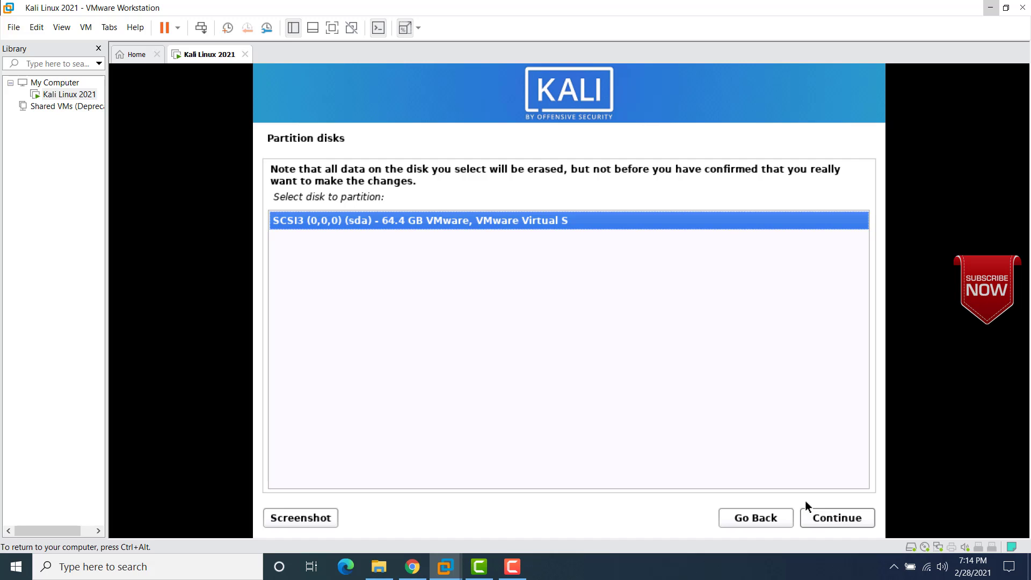
click(820, 518)
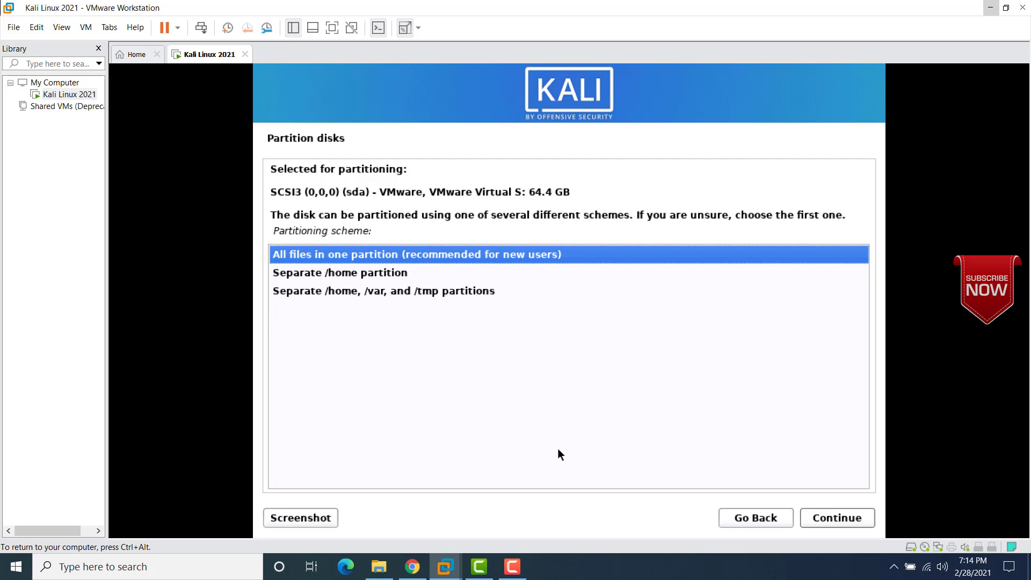
click(847, 517)
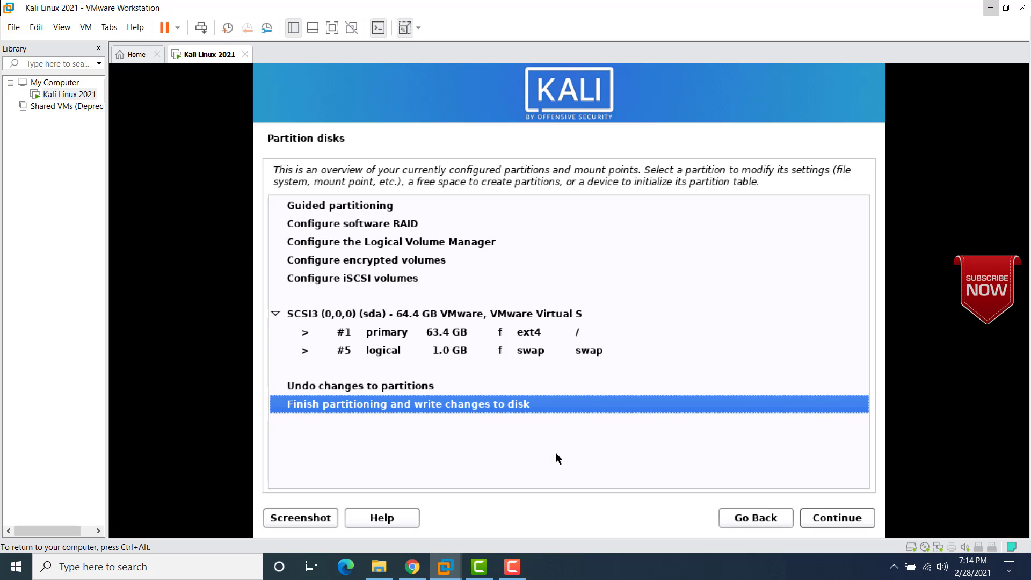
click(823, 516)
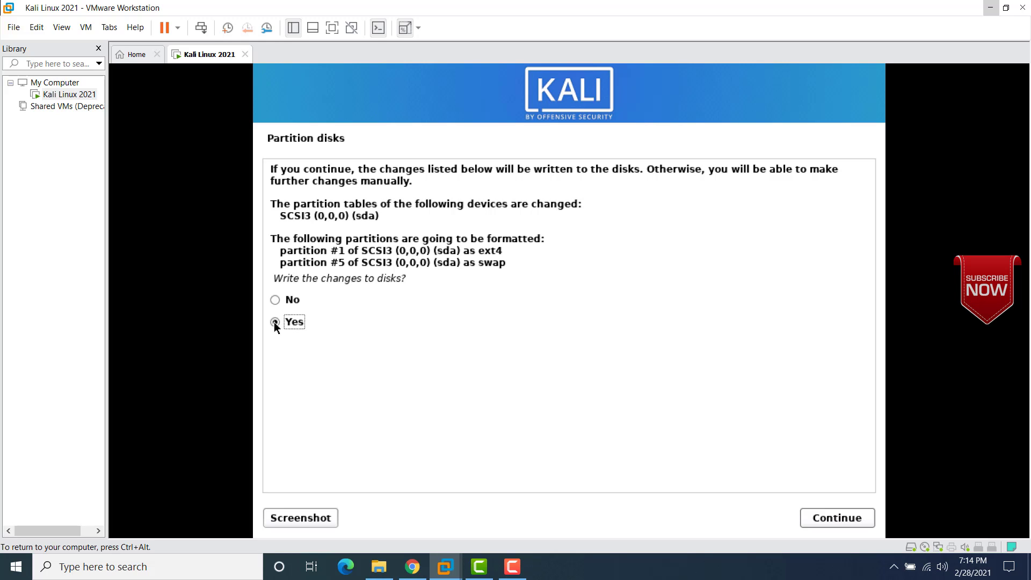
Step: Answer Yes to writing the changes to disks so the base system install begins
click(826, 519)
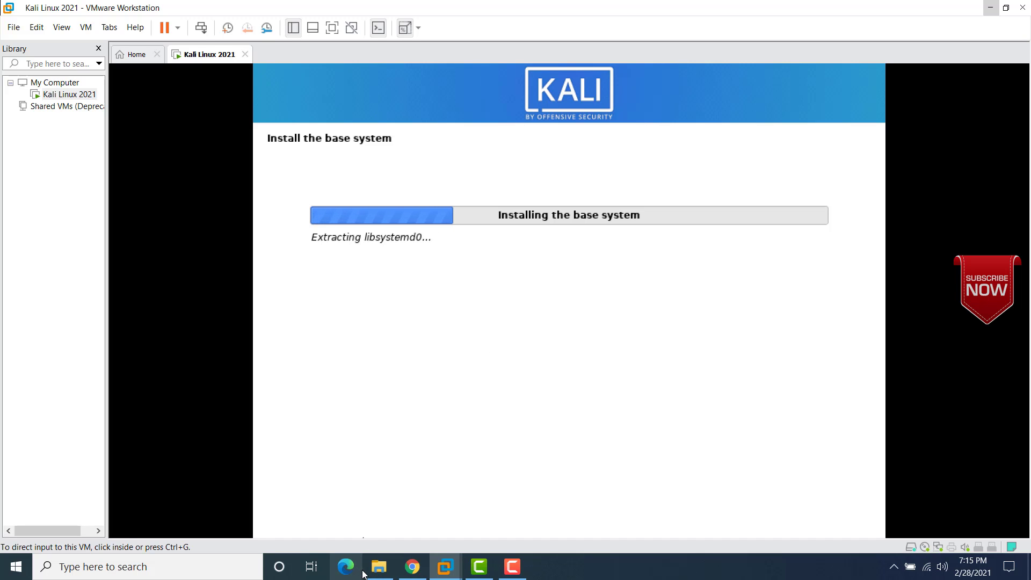
mouse_move(379, 567)
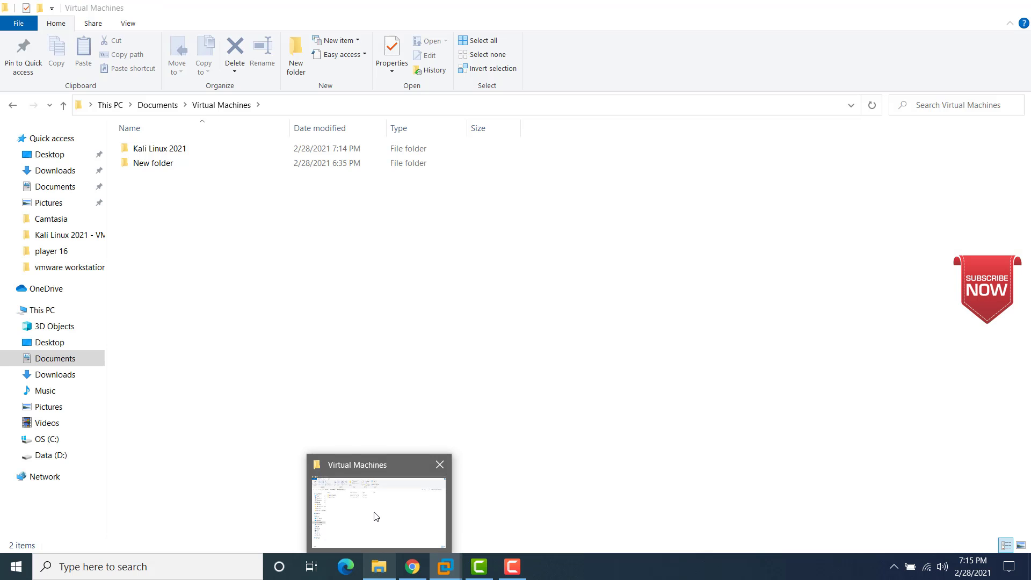
Step: Refresh Virtual Machines and check that the Kali Linux 2021 folder has reached 8.00 GB
click(376, 516)
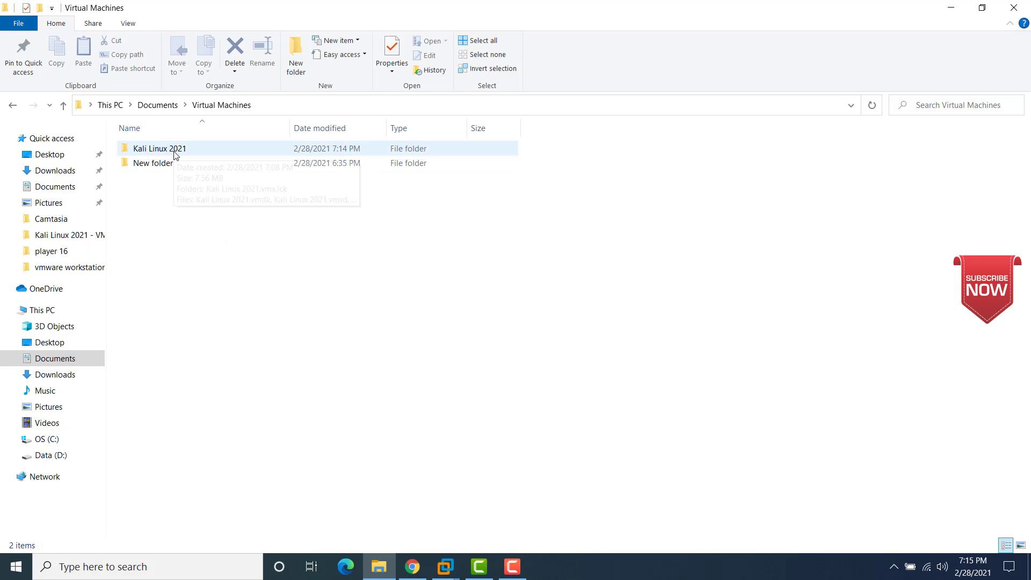
right_click(178, 224)
click(205, 282)
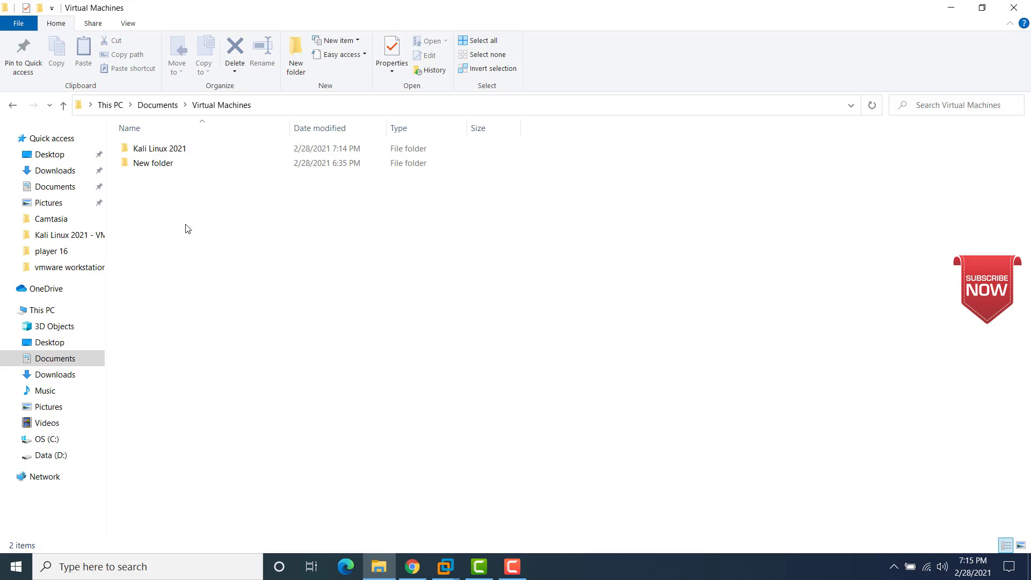
right_click(163, 150)
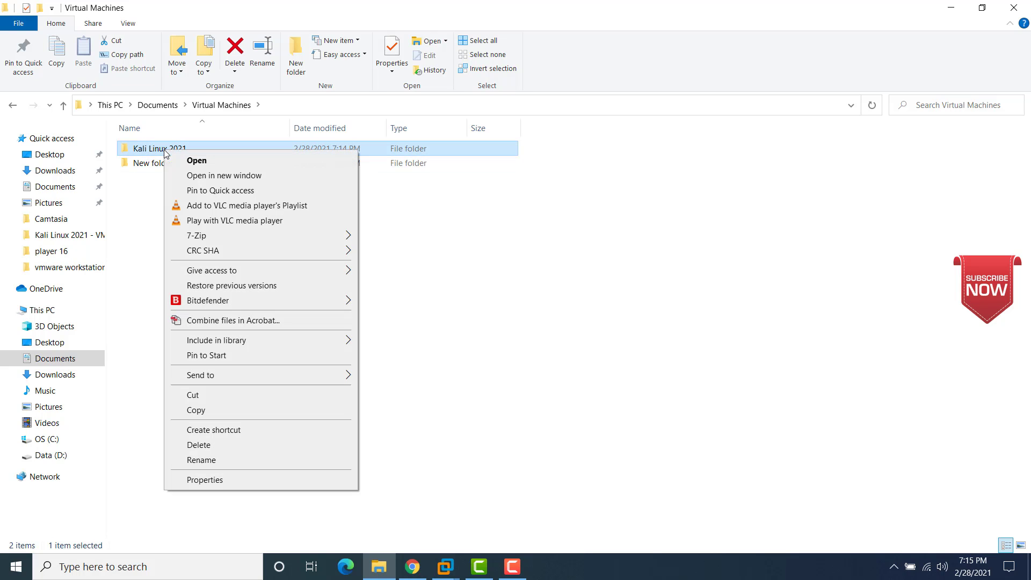
click(199, 480)
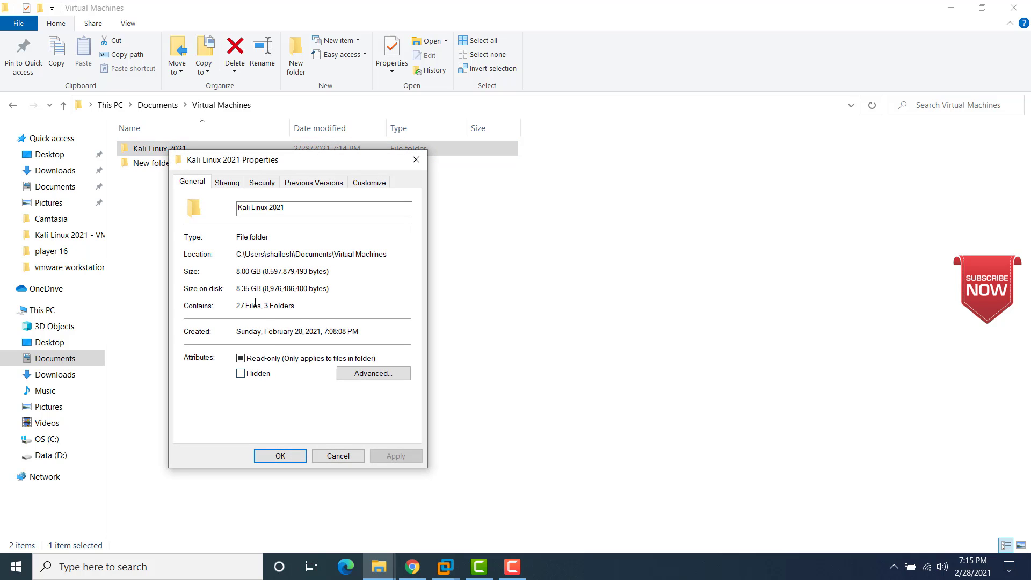
click(325, 456)
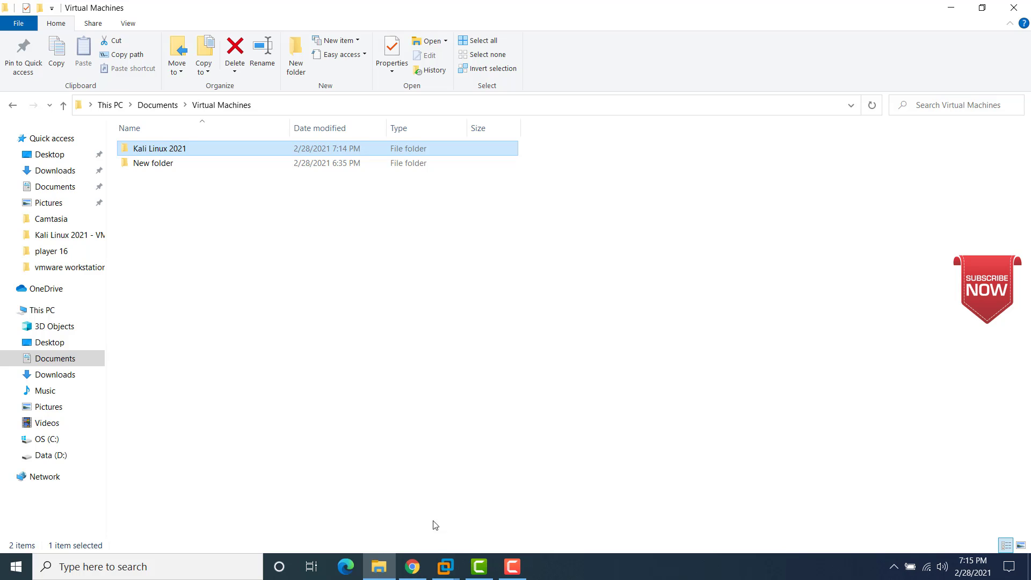
click(446, 568)
Step: Switch back to the Kali Linux 2021 VM window showing the Software selection page
click(494, 486)
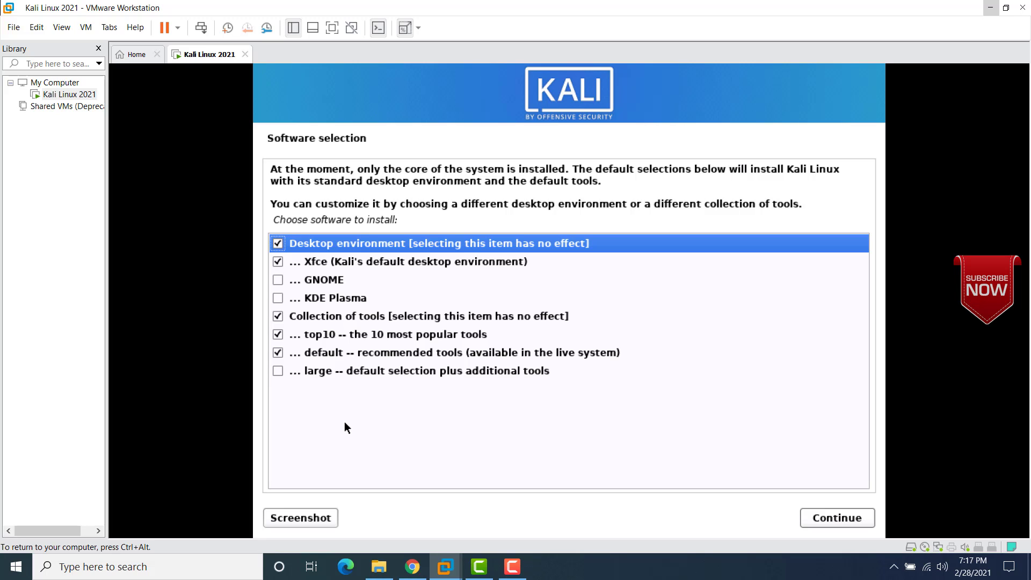
Step: Tick 'large -- default selection plus additional tools' and continue installing the software
click(277, 371)
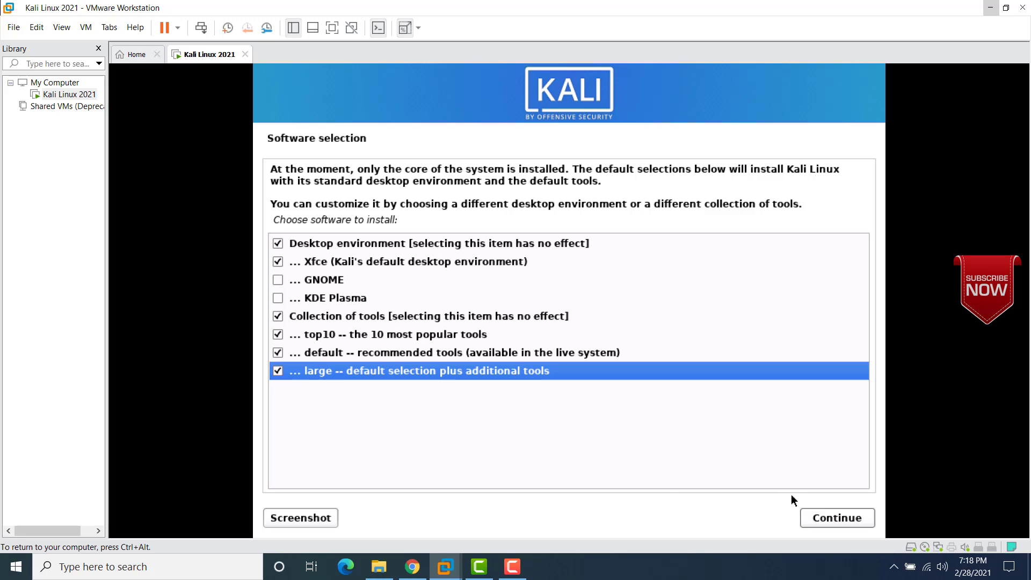
click(825, 517)
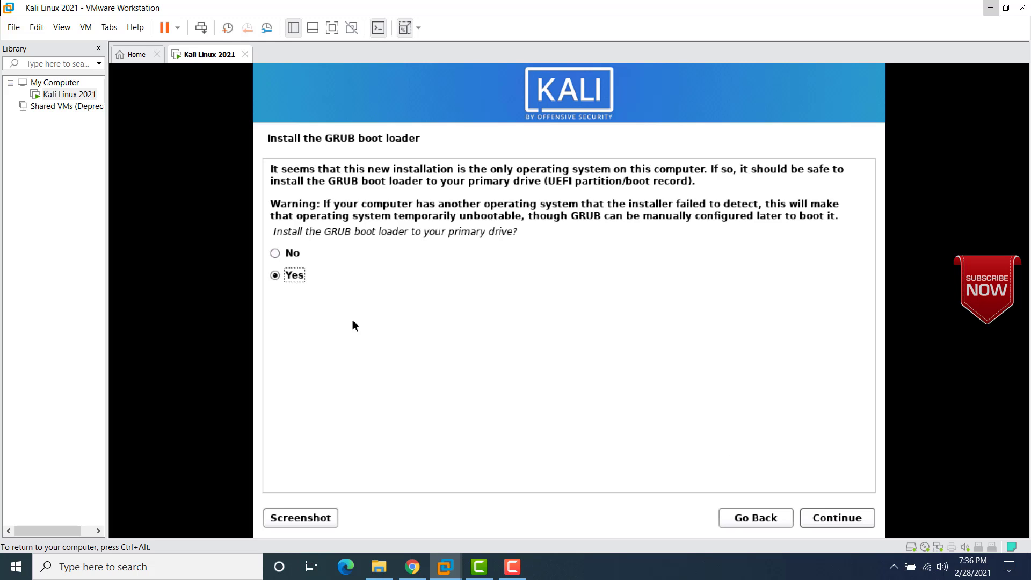
Step: Accept installing GRUB on the primary drive and choose /dev/sda as the boot loader device
click(830, 516)
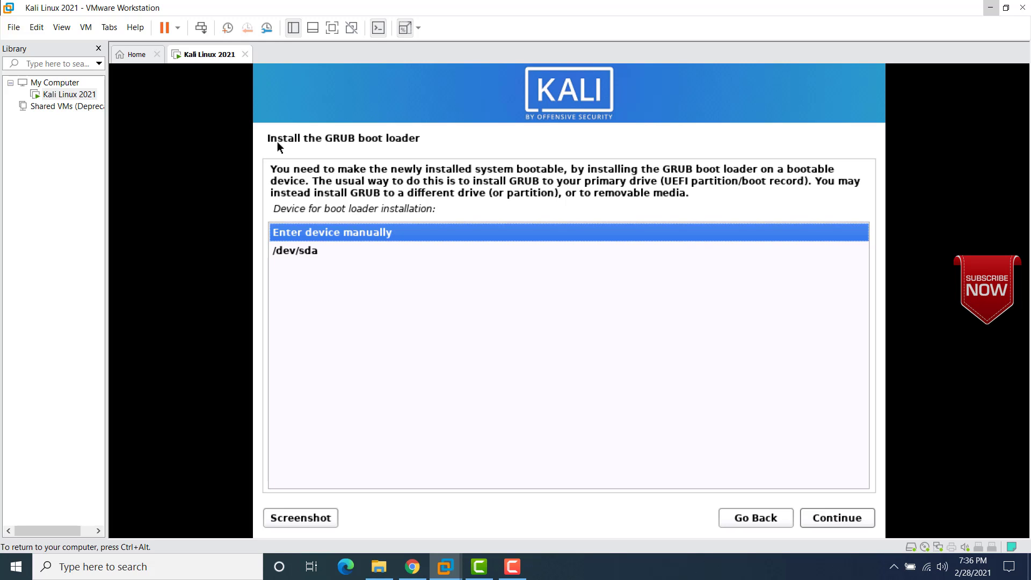
key(Down)
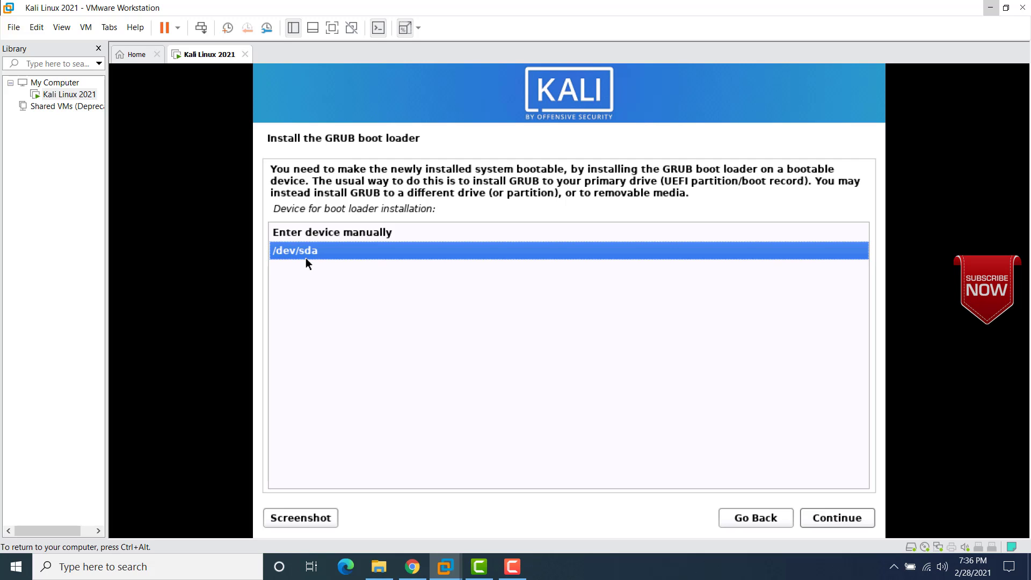
click(839, 516)
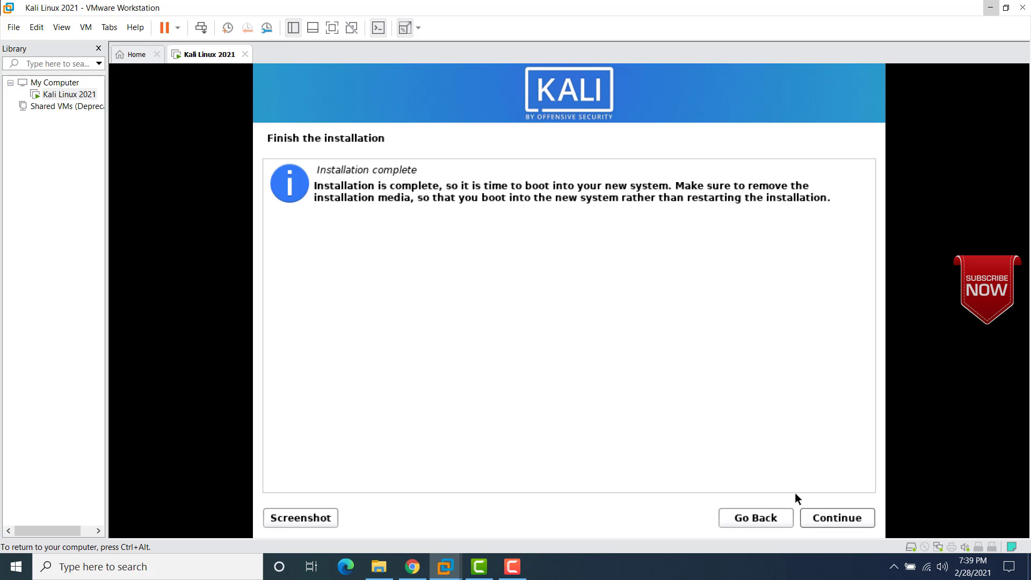
Step: Continue past Installation complete so the VM reboots into the new Kali system
click(827, 518)
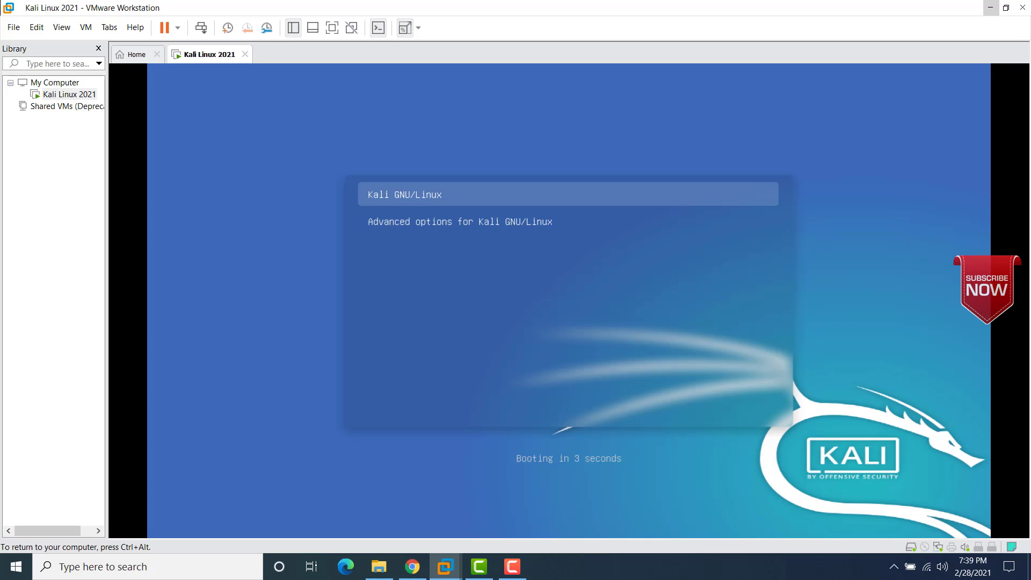
Step: Stop the GRUB countdown and boot the Kali GNU/Linux entry
key(Down)
key(Up)
key(Return)
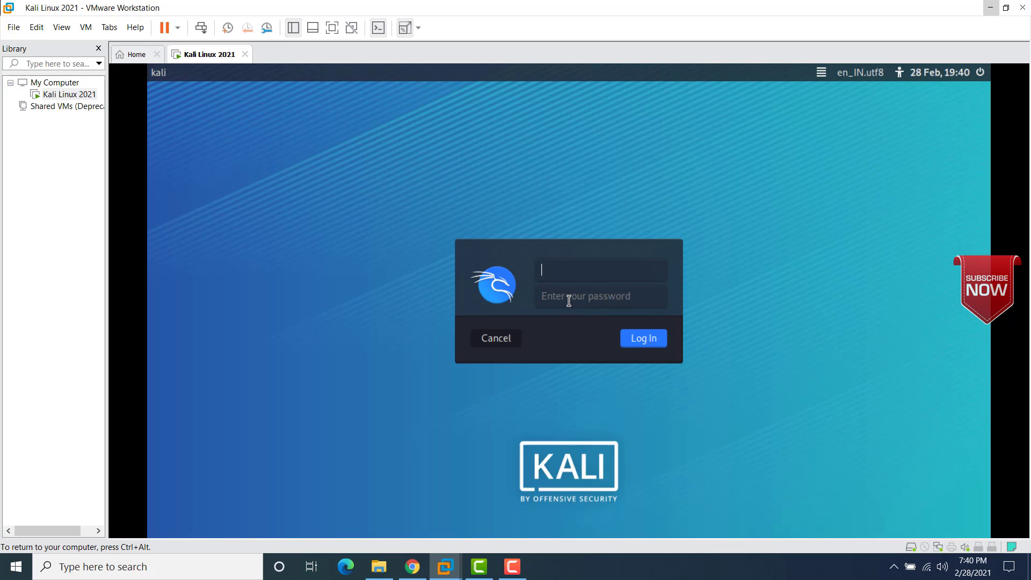
Step: Sign in with the new account's username and password to reach the Xfce desktop
text(shailesh)
click(569, 301)
text(12345)
key(Return)
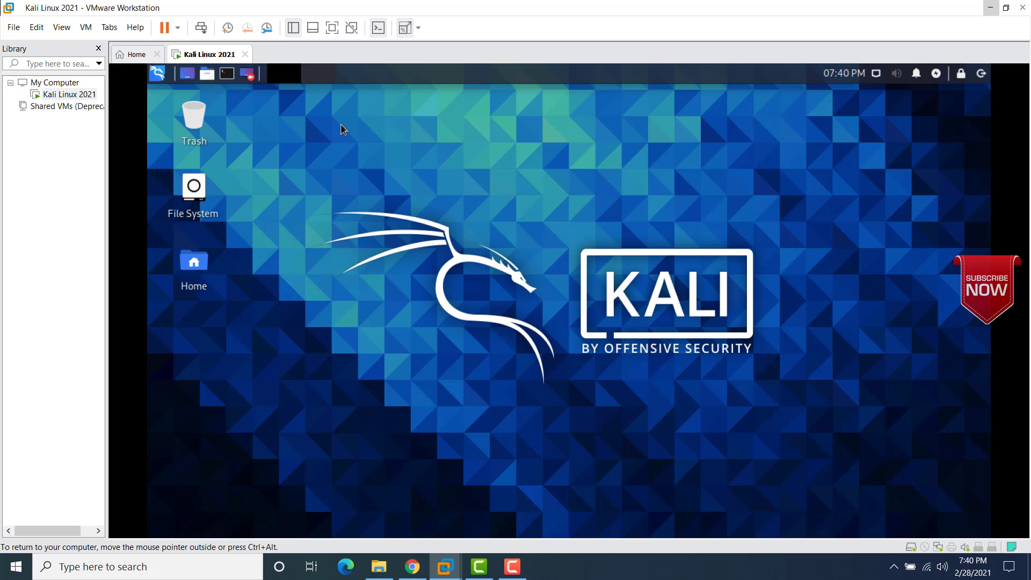
Step: Switch the VM to full screen and confirm the Display resolution is 1280x720
click(333, 30)
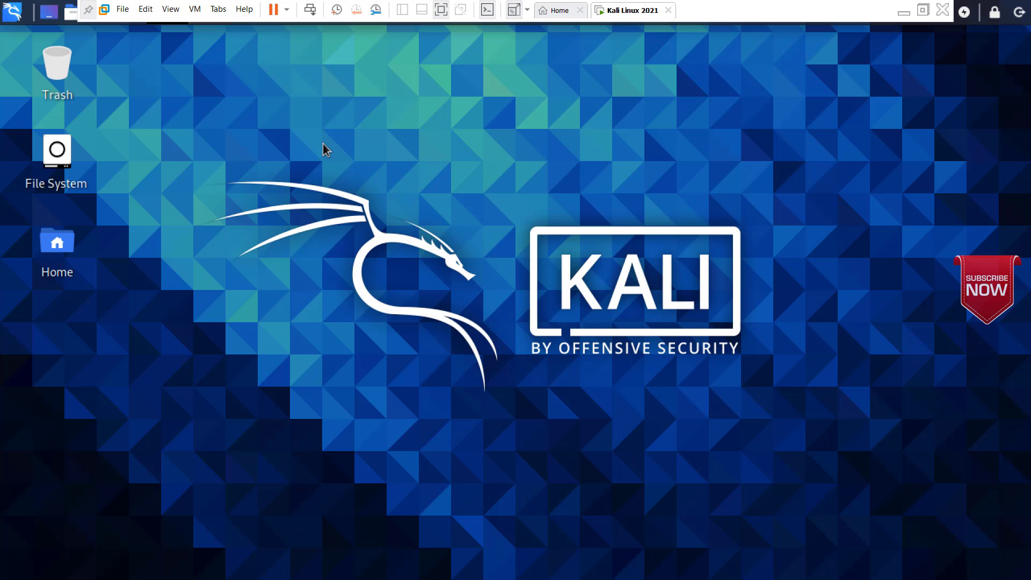
click(12, 13)
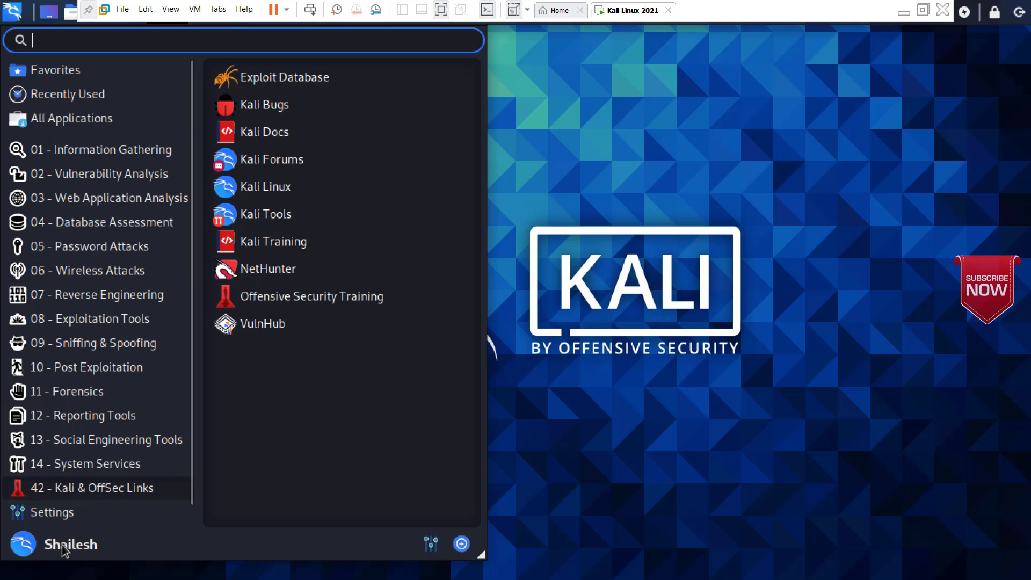
mouse_move(52, 514)
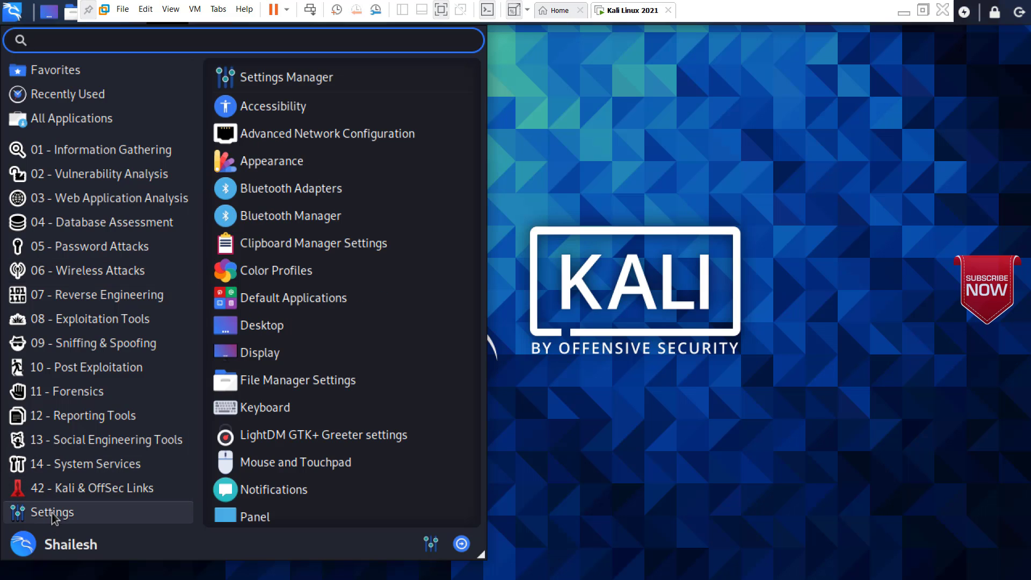
click(262, 352)
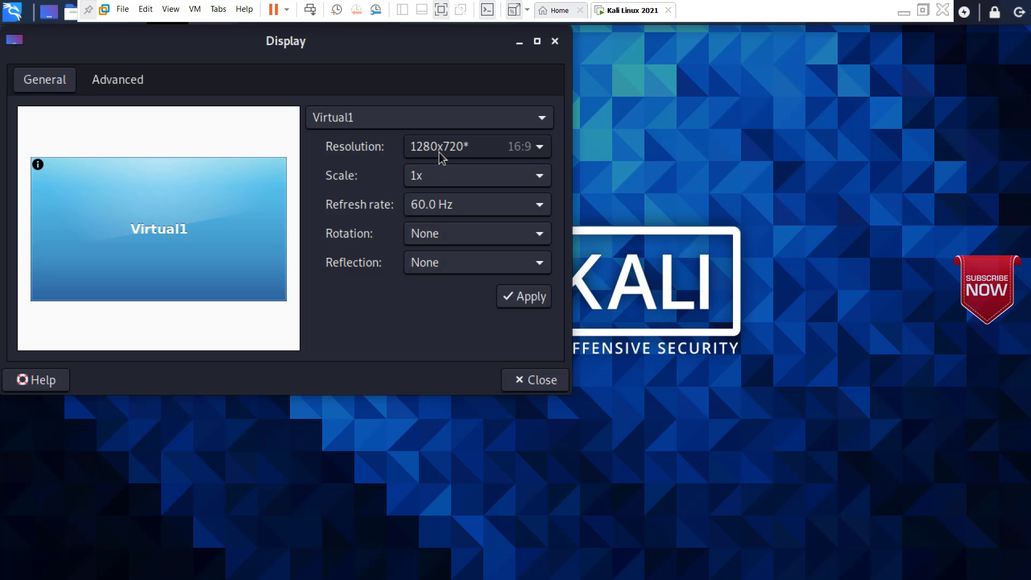
click(556, 42)
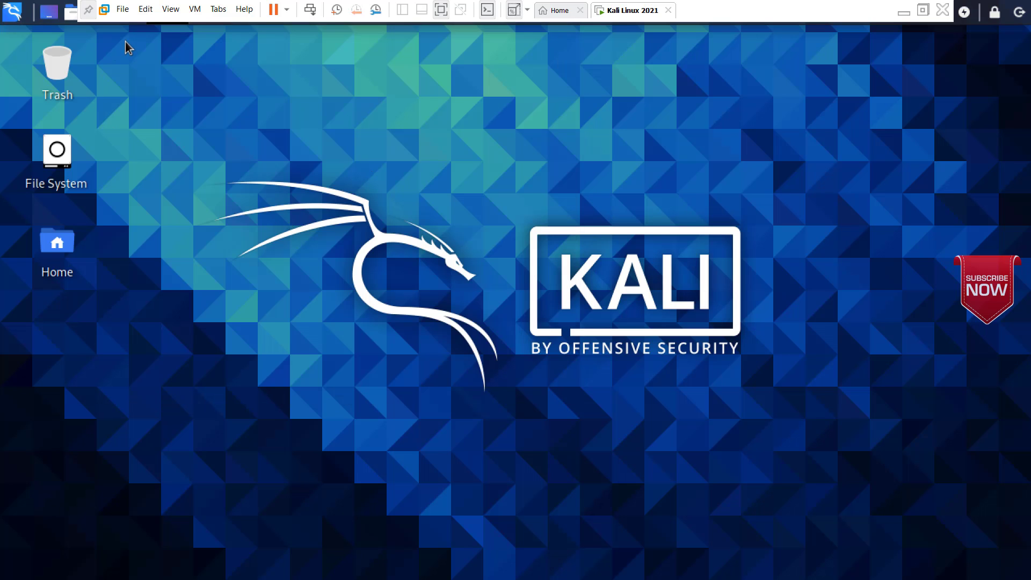
Step: Toggle the 'Stretch and keep display aspect ratio' mode, leaving the Kali desktop at 1280x720
click(195, 15)
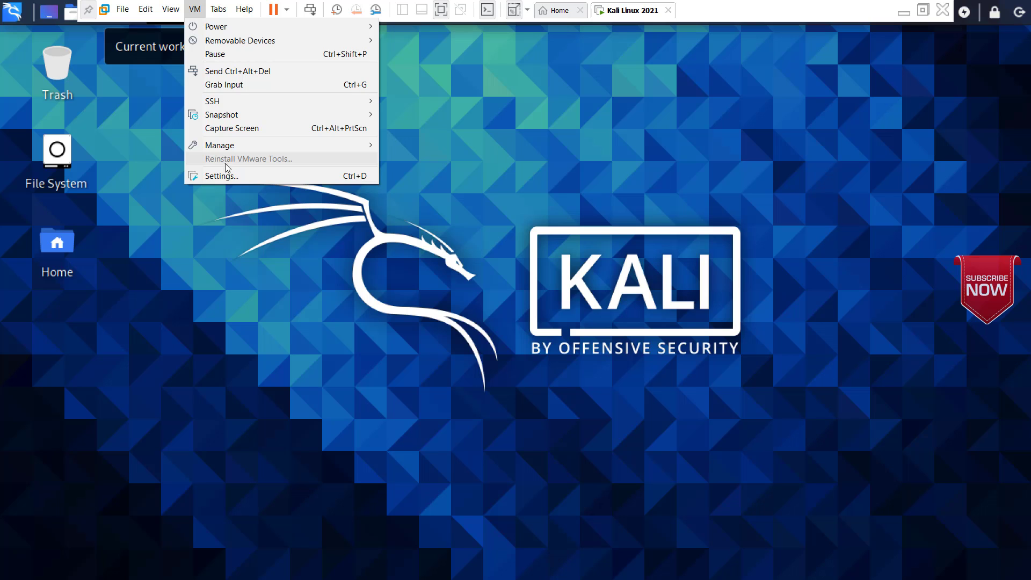
click(218, 225)
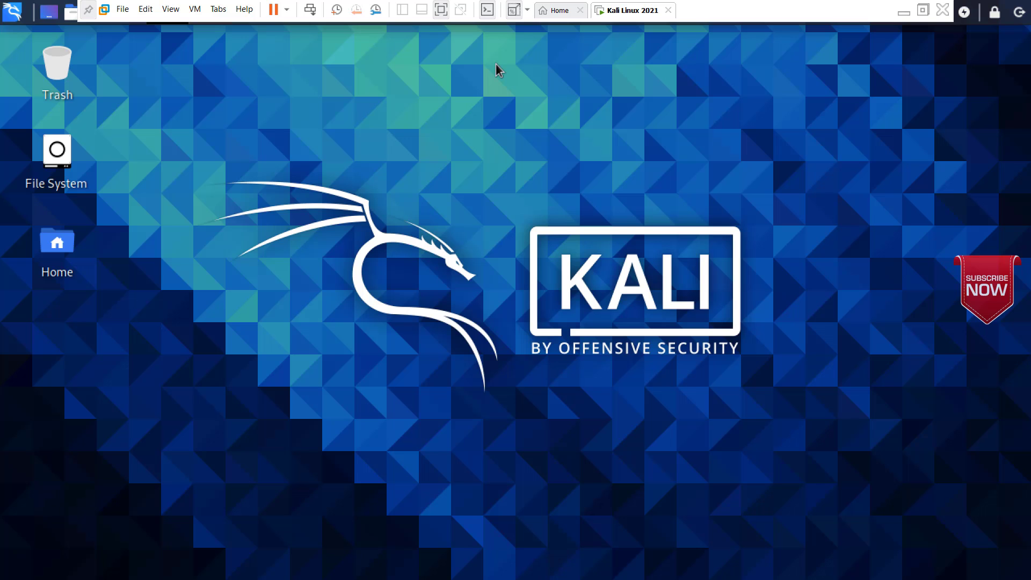
click(513, 14)
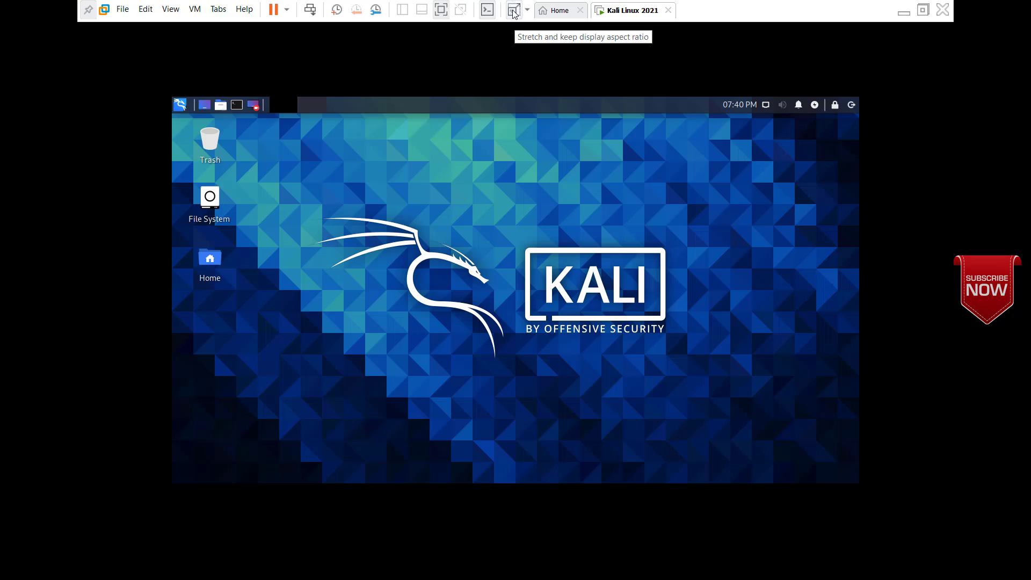
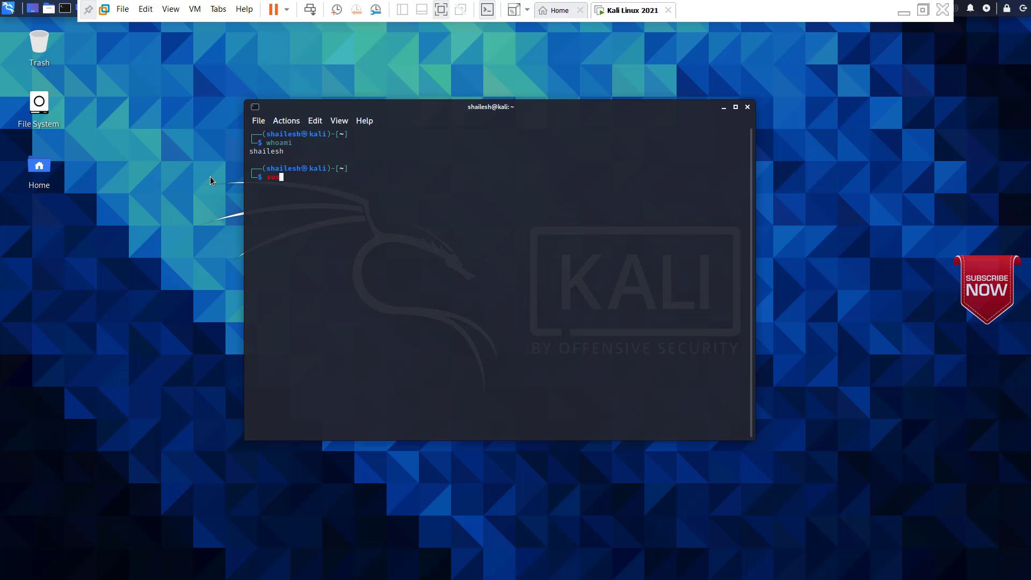
Step: Become root in the Kali terminal with sudo su, entering your user password
text(o)
key(BackSpace)
key(BackSpace)
key(BackSpace)
text(do su)
key(Return)
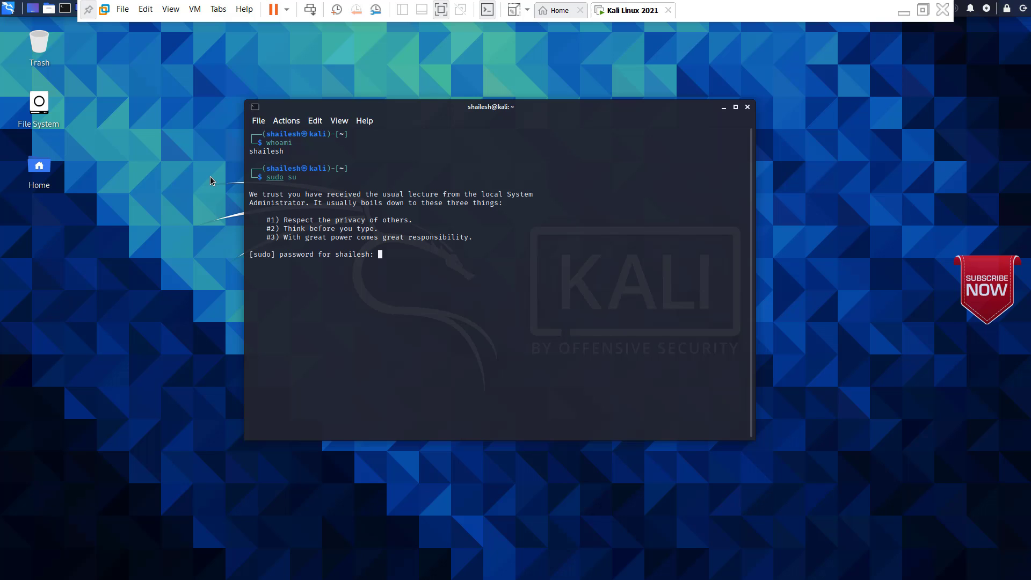
key(Return)
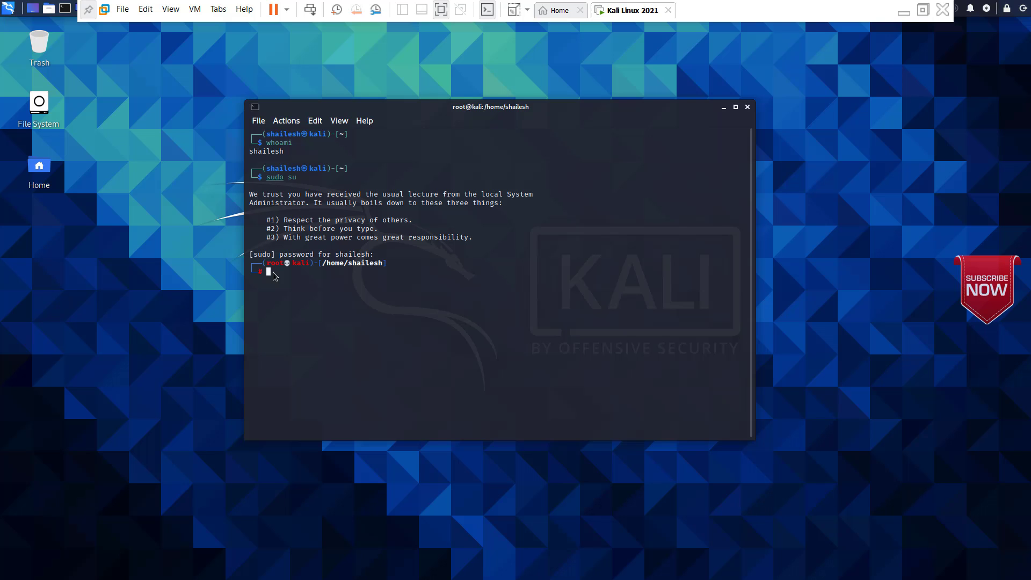
Step: Set a new root password with passwd root, then close the terminal
text(passwd root)
key(Return)
key(Return)
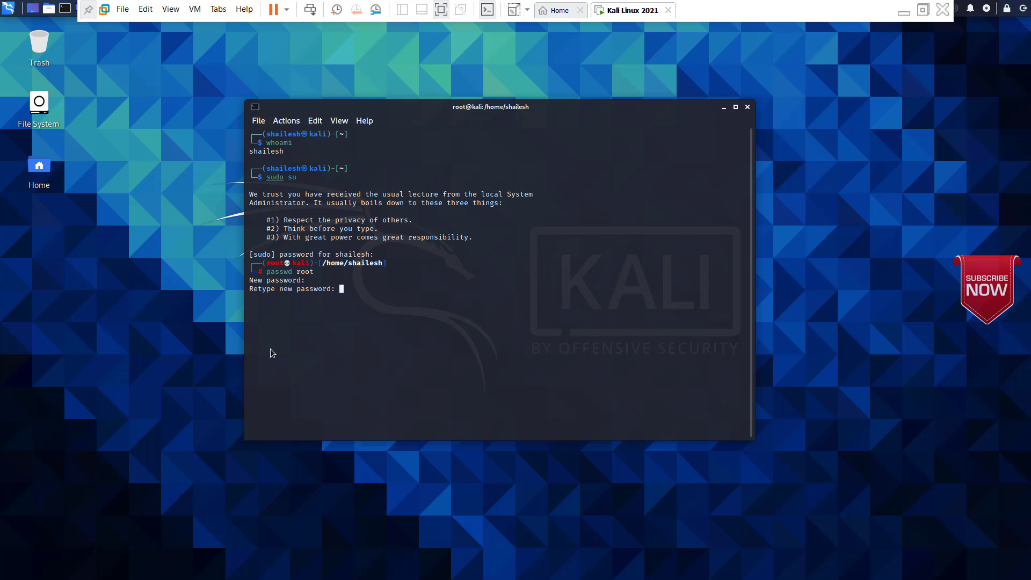
key(Return)
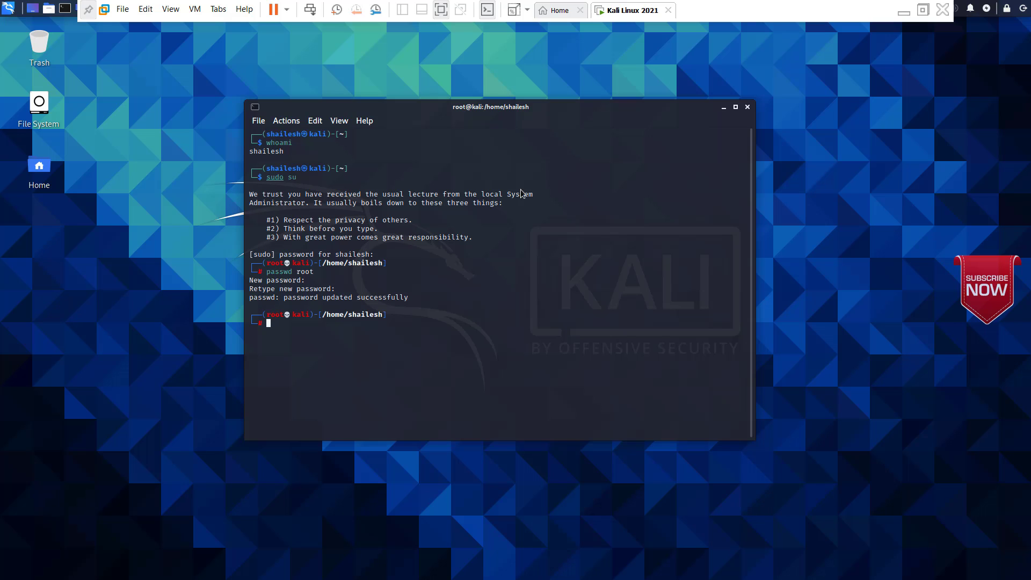
click(747, 107)
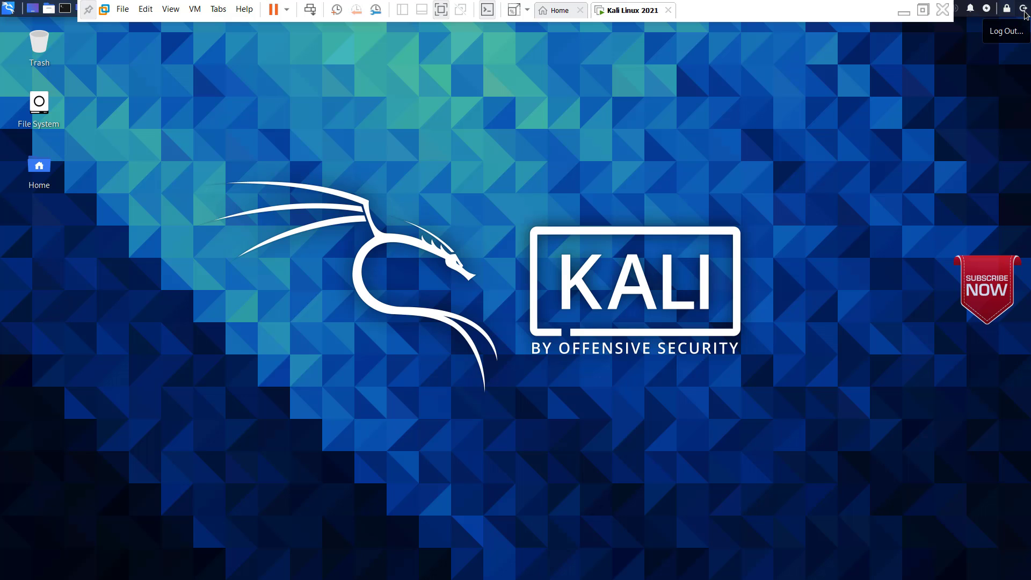
Step: Switch user from the panel and log in as root with its password
click(1024, 12)
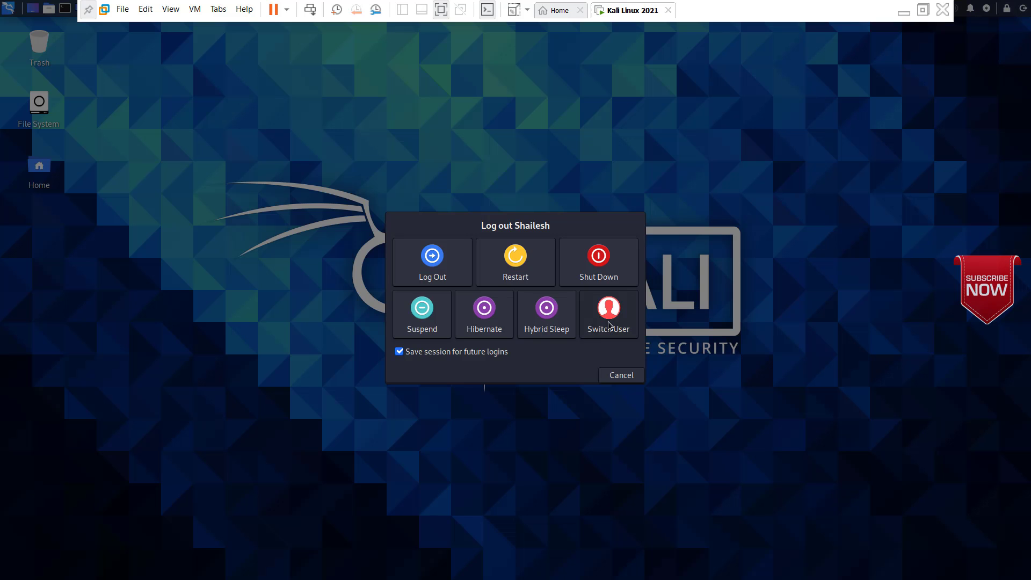
click(607, 321)
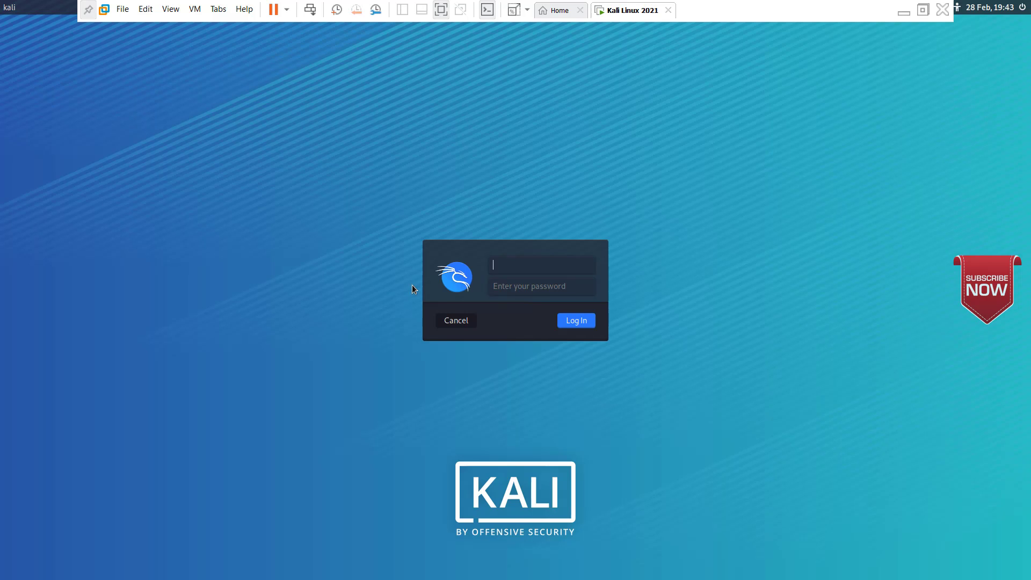
text(root)
key(Tab)
text(toor)
key(Return)
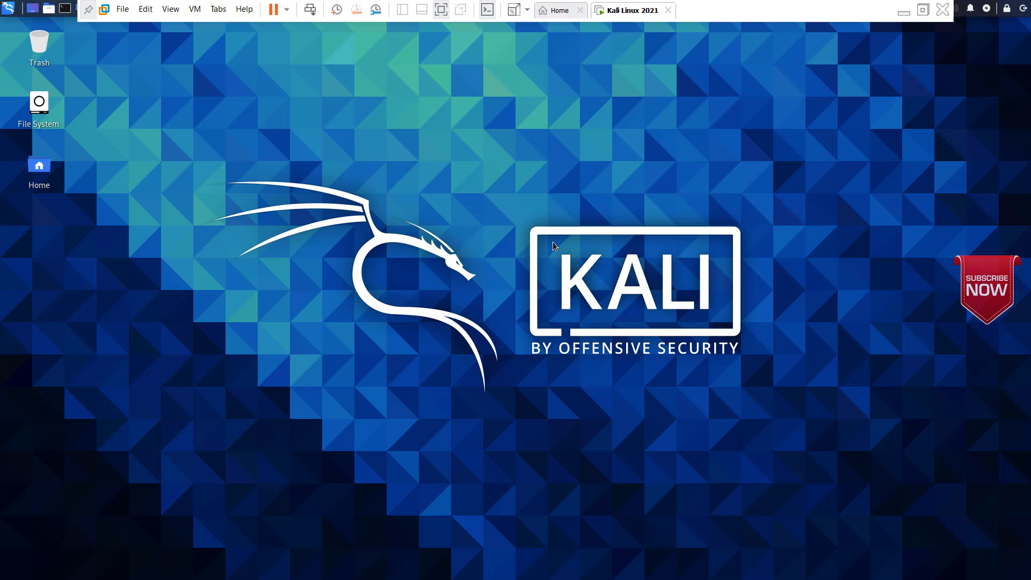
click(65, 11)
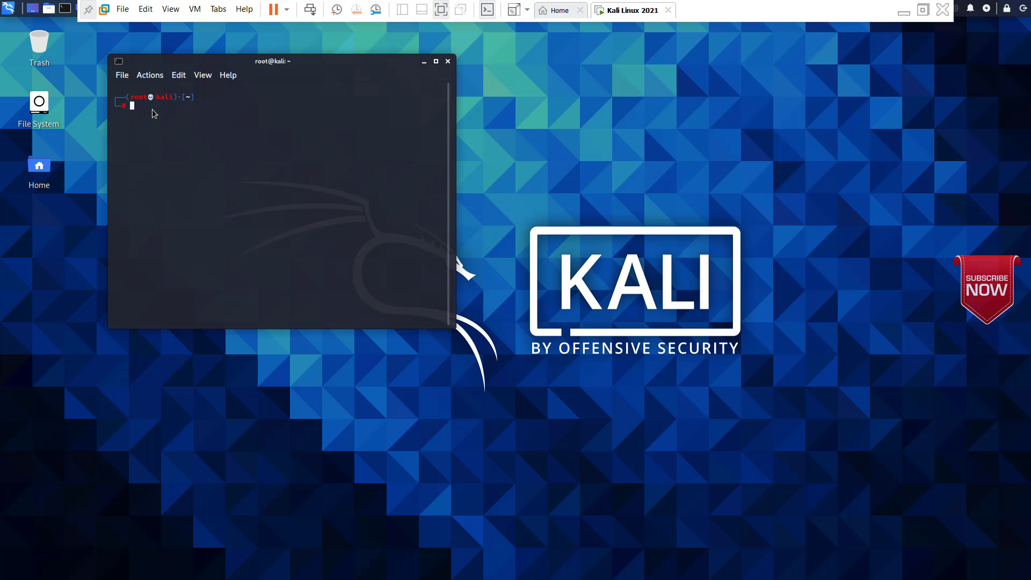
text(whoami)
key(Return)
text(exit)
key(Return)
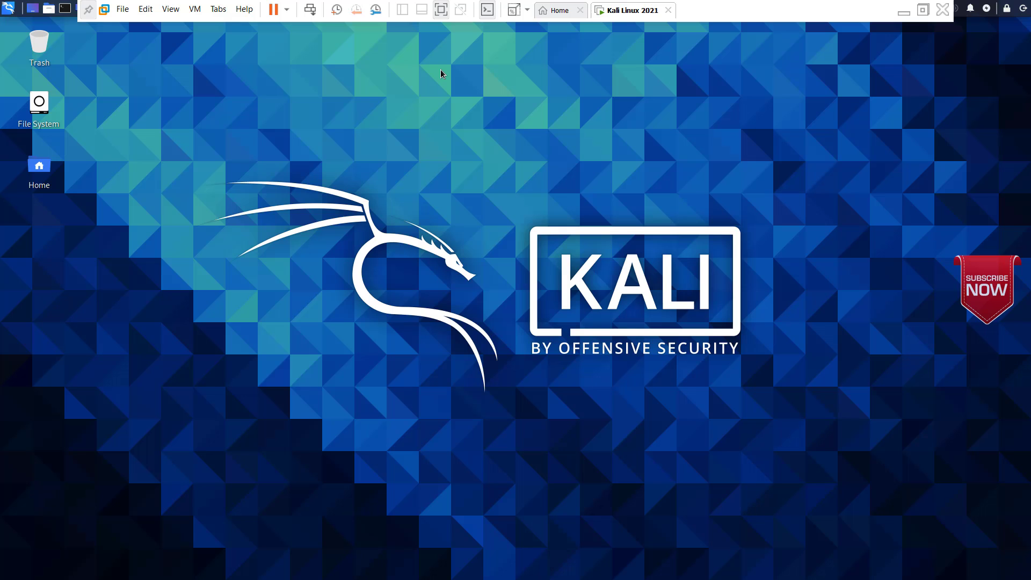
Step: Exit full screen and suspend the Kali Linux 2021 guest from the power dropdown
click(441, 10)
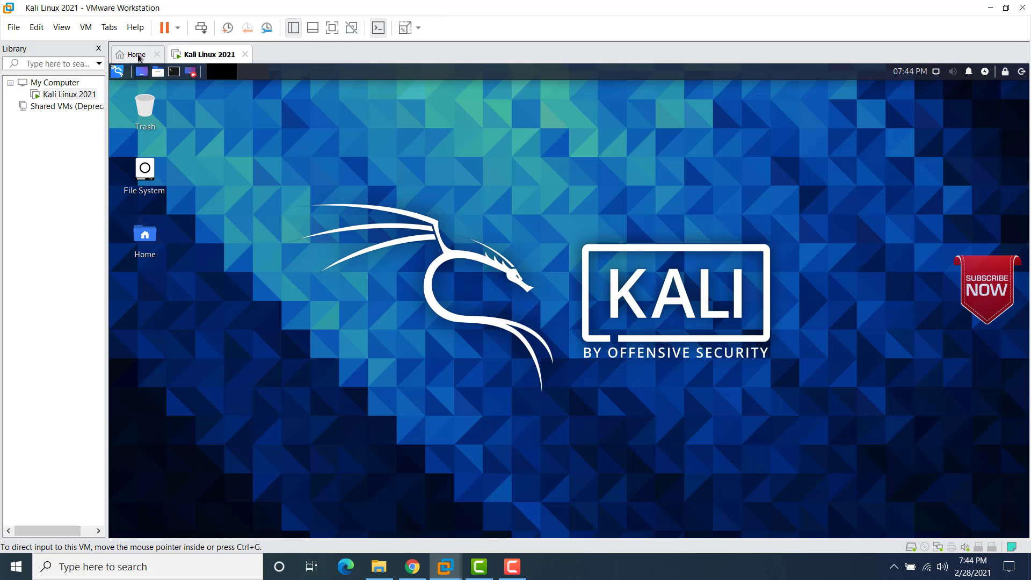
click(85, 30)
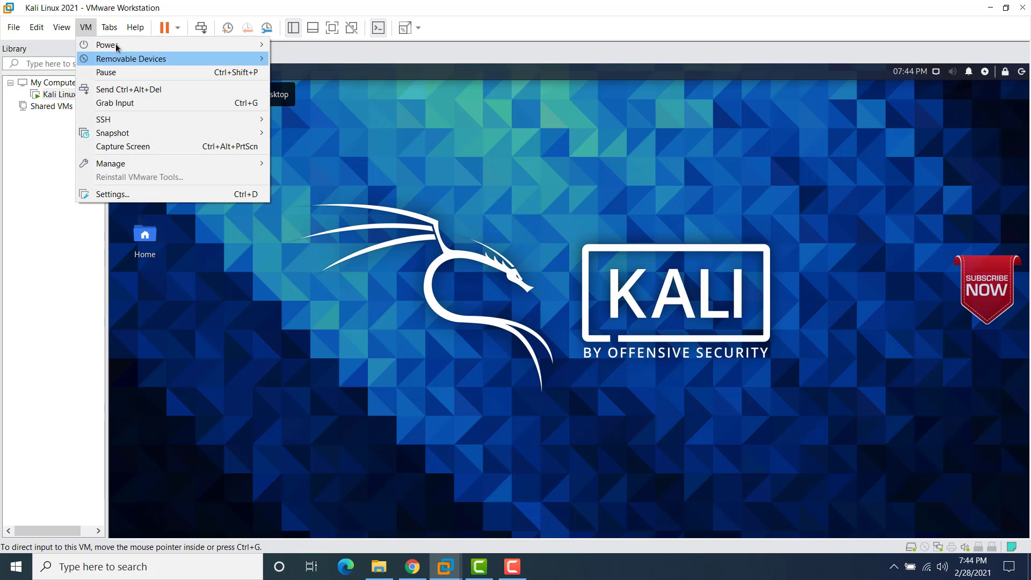
key(Escape)
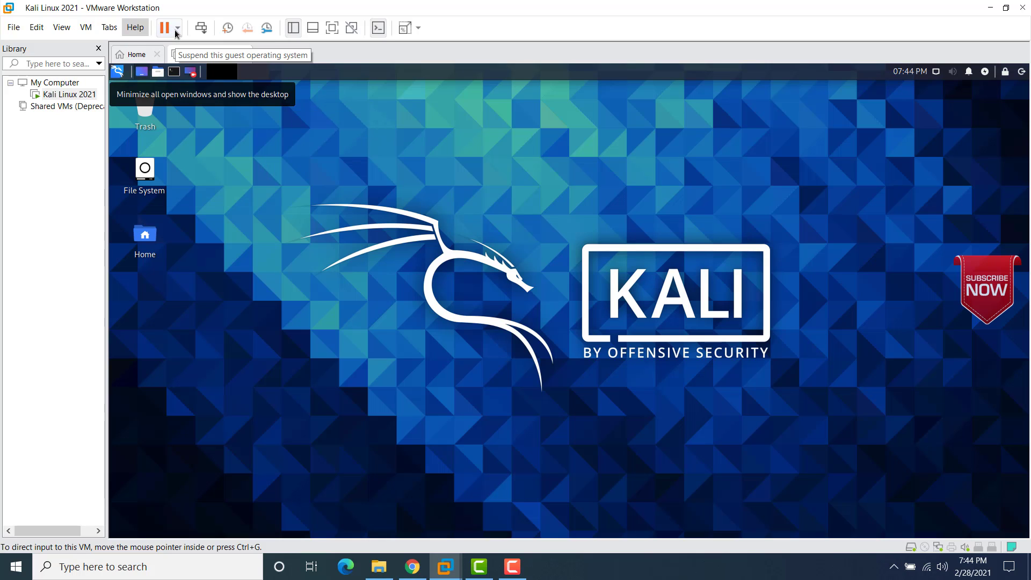
click(177, 29)
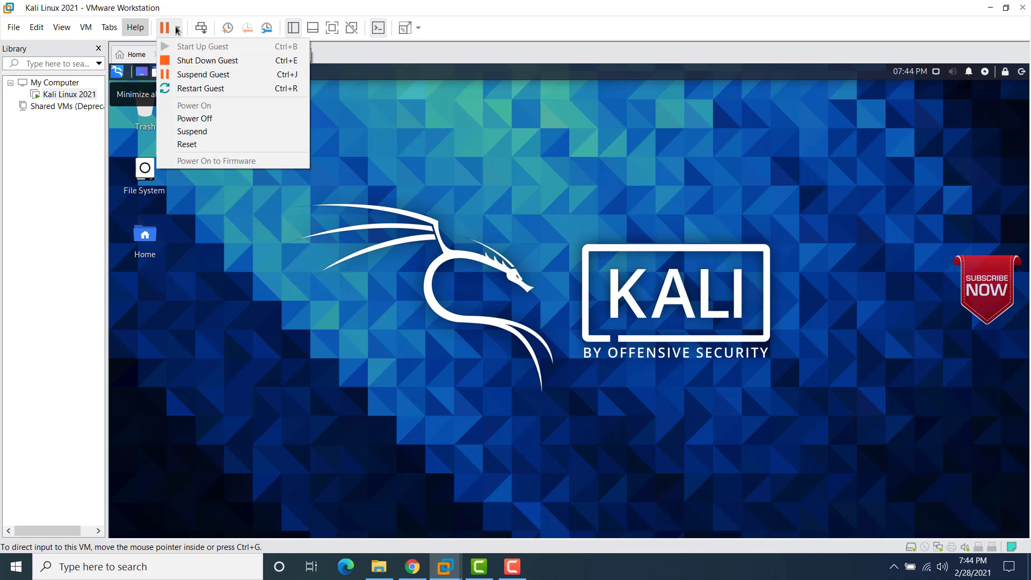
click(202, 78)
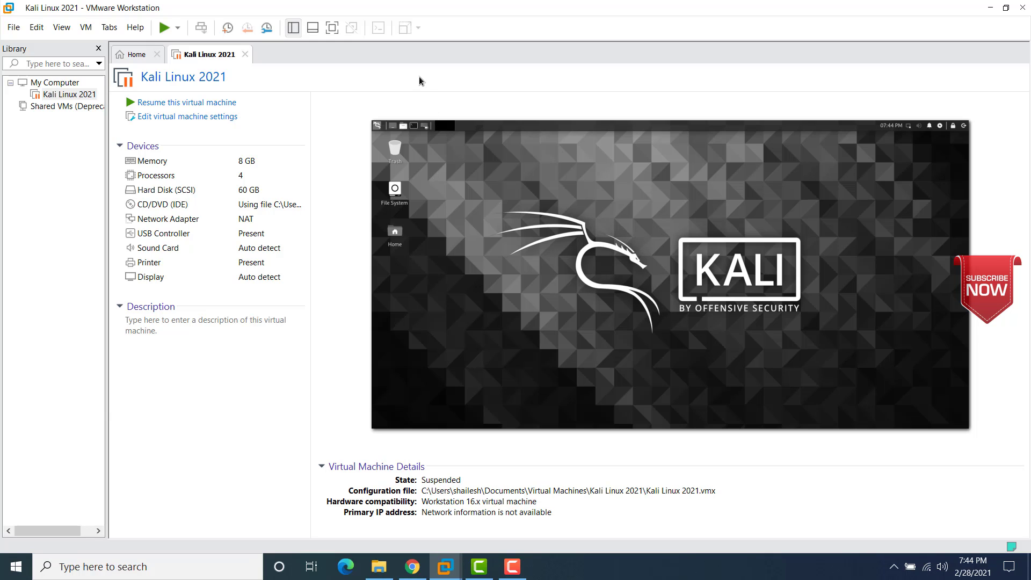
Step: Resume Kali Linux 2021, power it off, and bring up the Virtual Machines folder
click(198, 102)
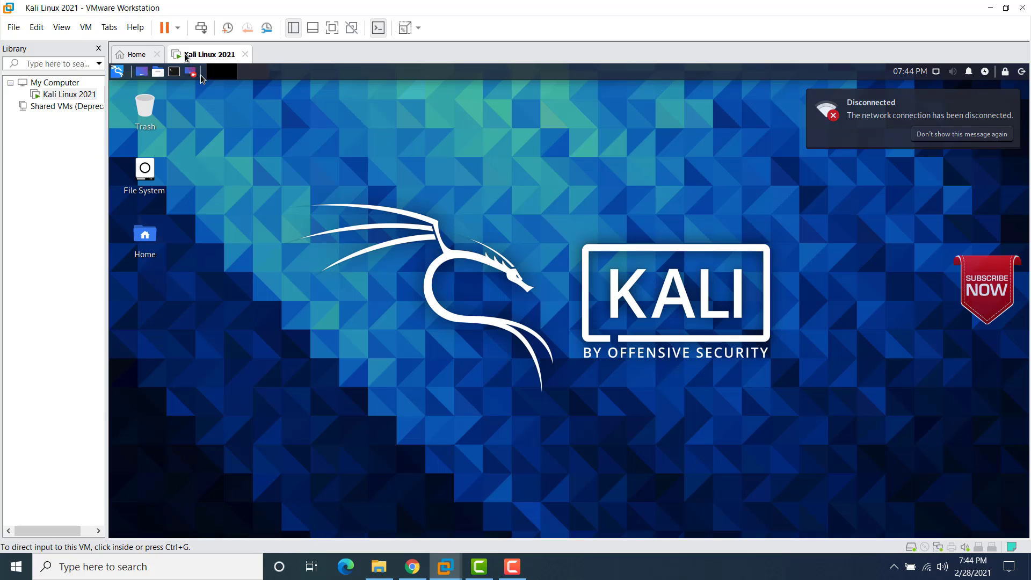
click(177, 28)
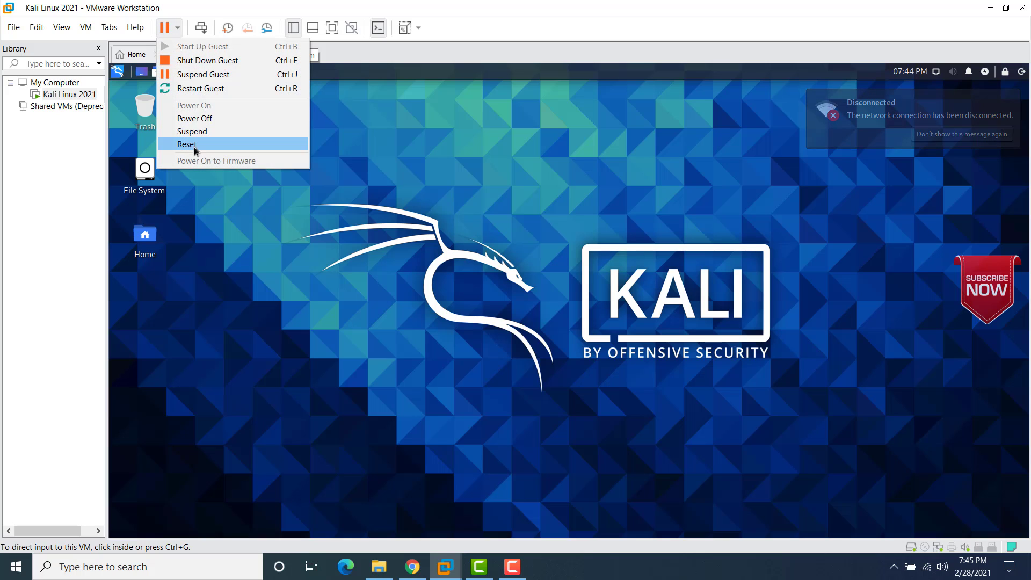
click(200, 120)
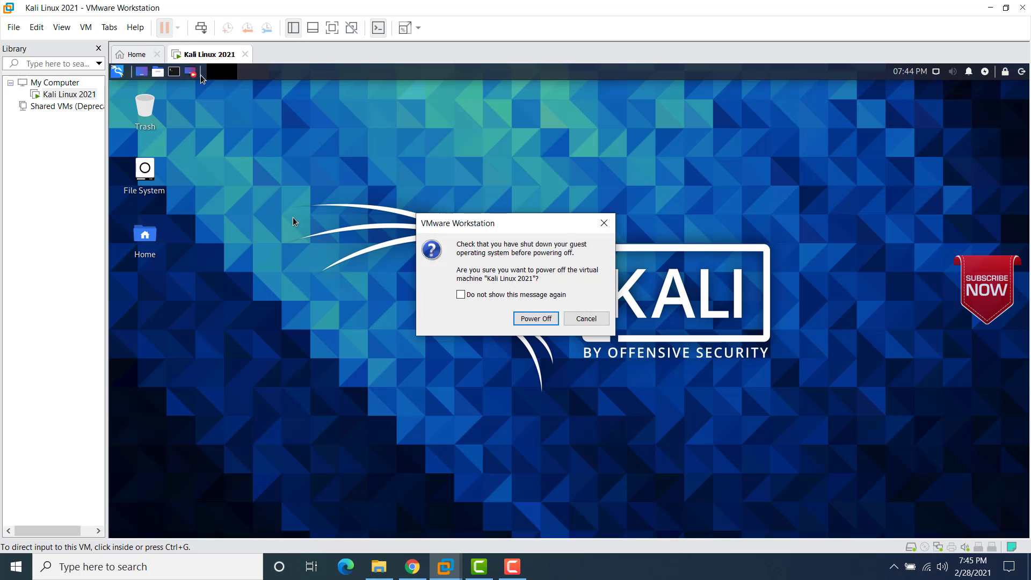
click(528, 322)
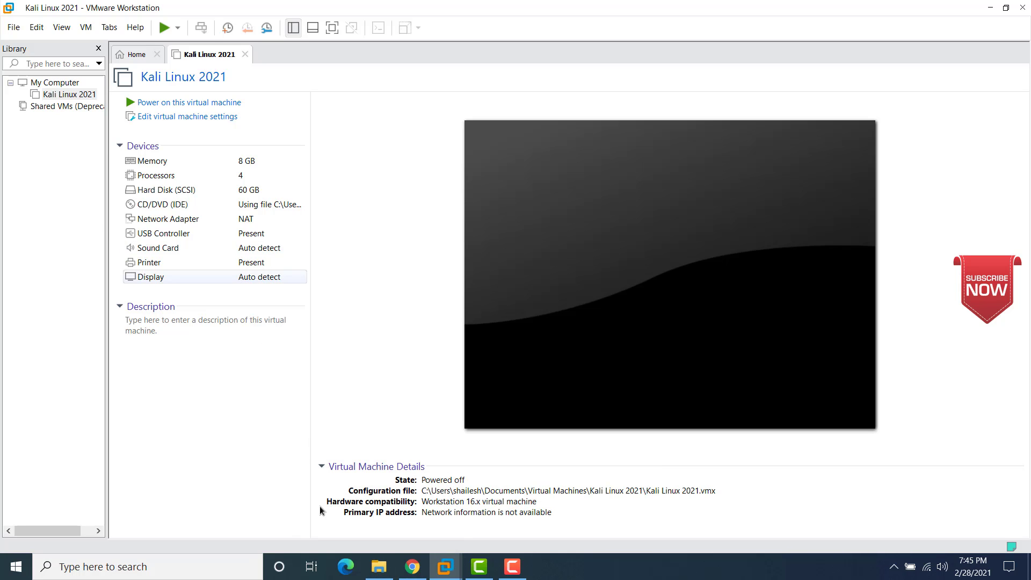
click(378, 566)
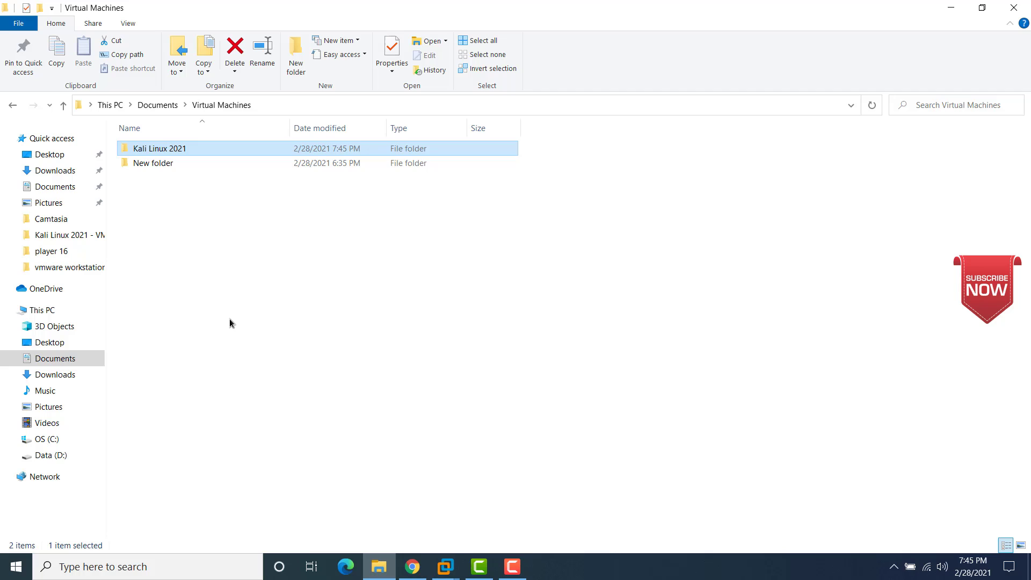
Step: Go from the Virtual Machines folder back to VMware Workstation, showing Kali Linux 2021 powered off
click(188, 234)
mouse_move(166, 150)
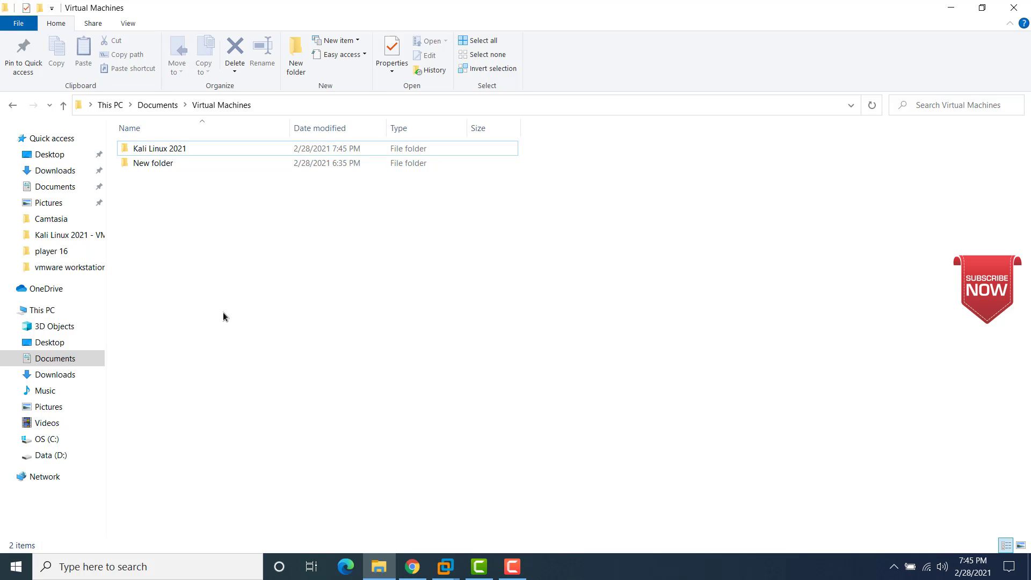
click(511, 569)
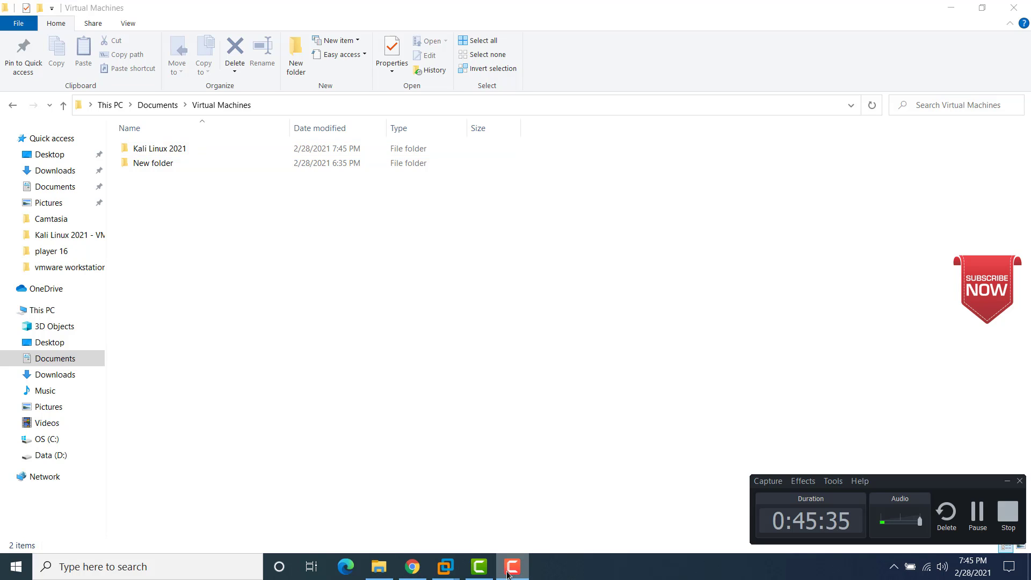
click(508, 573)
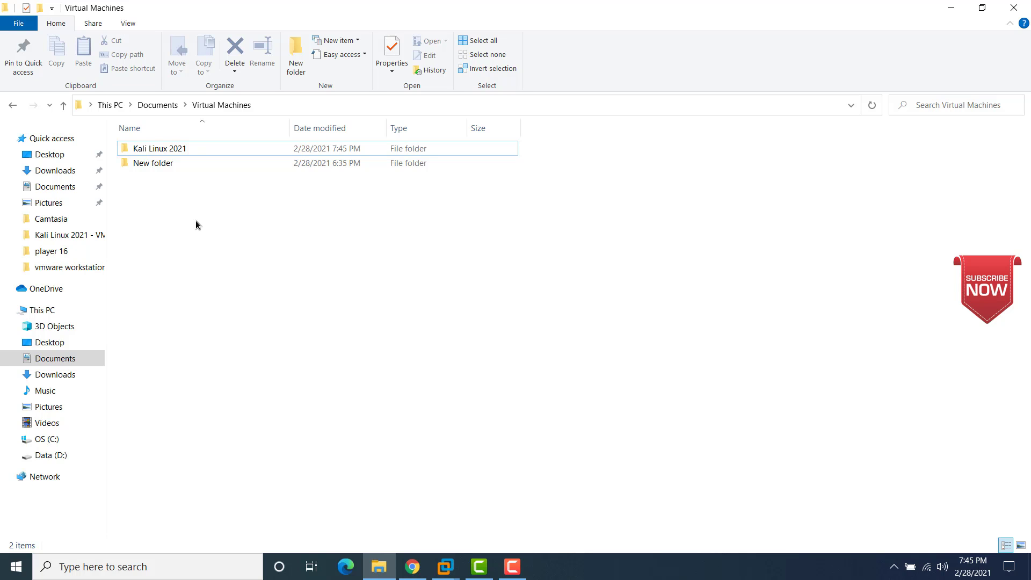
click(175, 149)
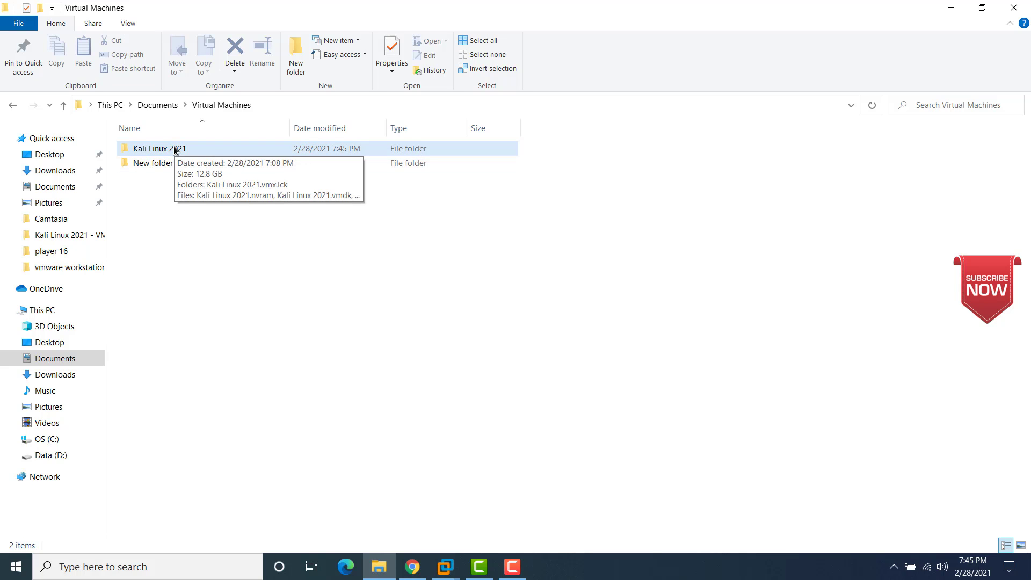
click(363, 404)
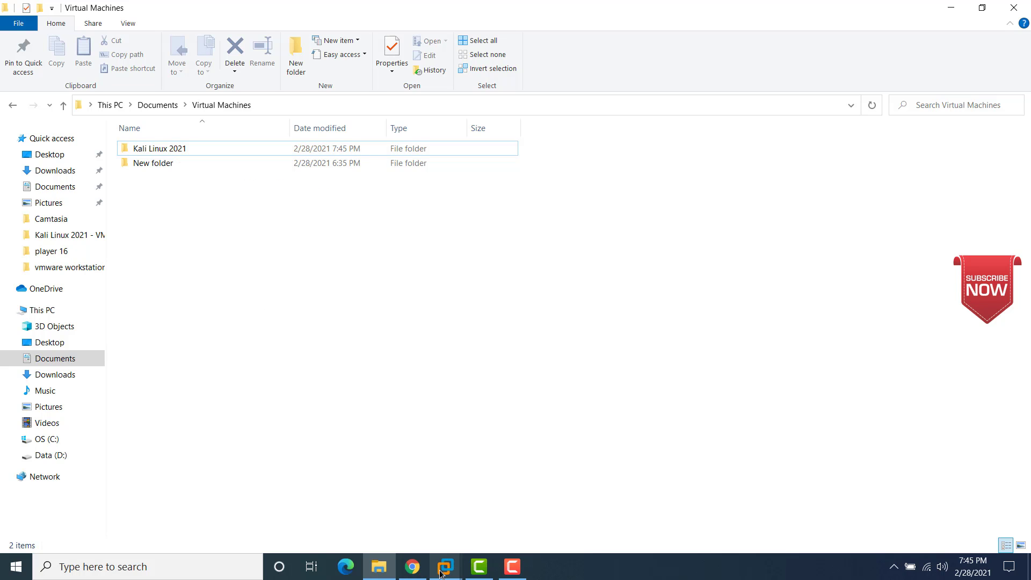
Step: Remove Kali Linux 2021 from the VMware Workstation library and confirm the removal
mouse_move(445, 564)
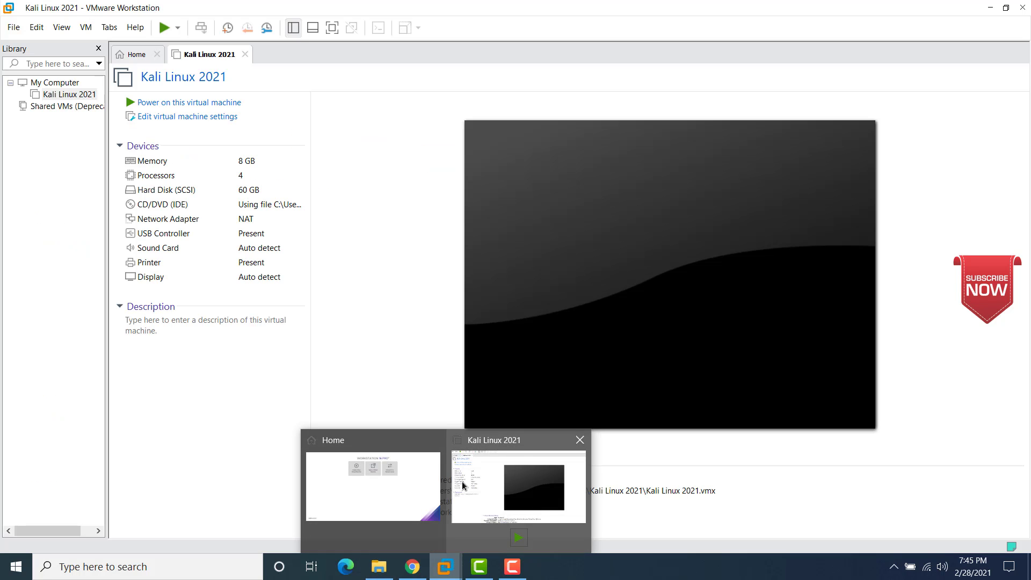
click(463, 485)
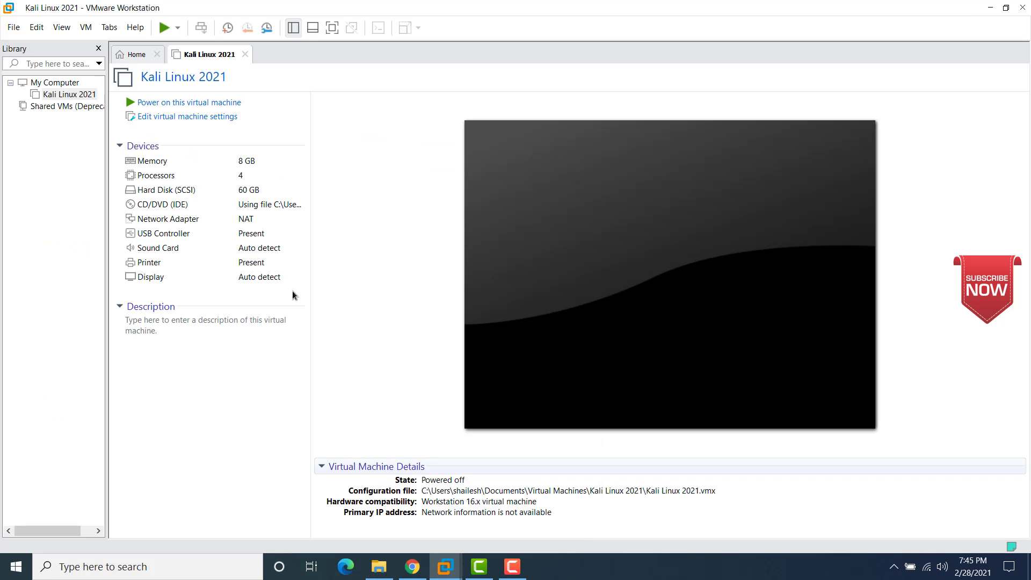
right_click(71, 93)
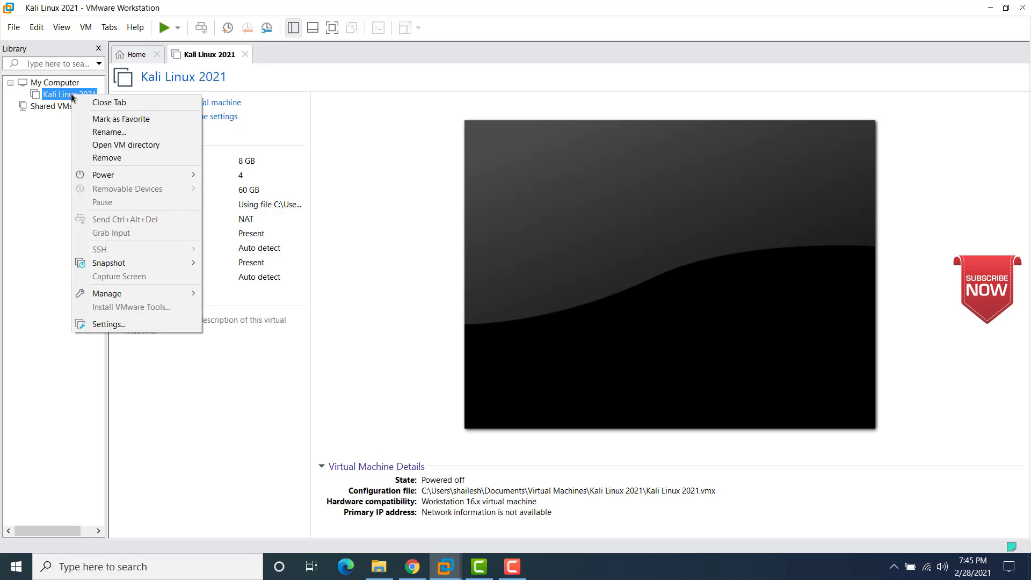
click(95, 158)
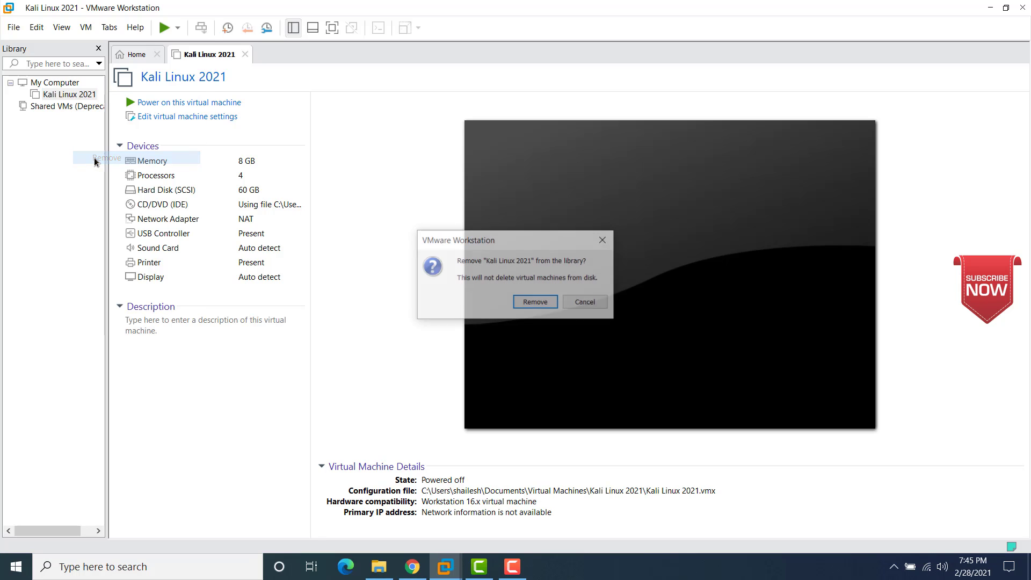
click(525, 304)
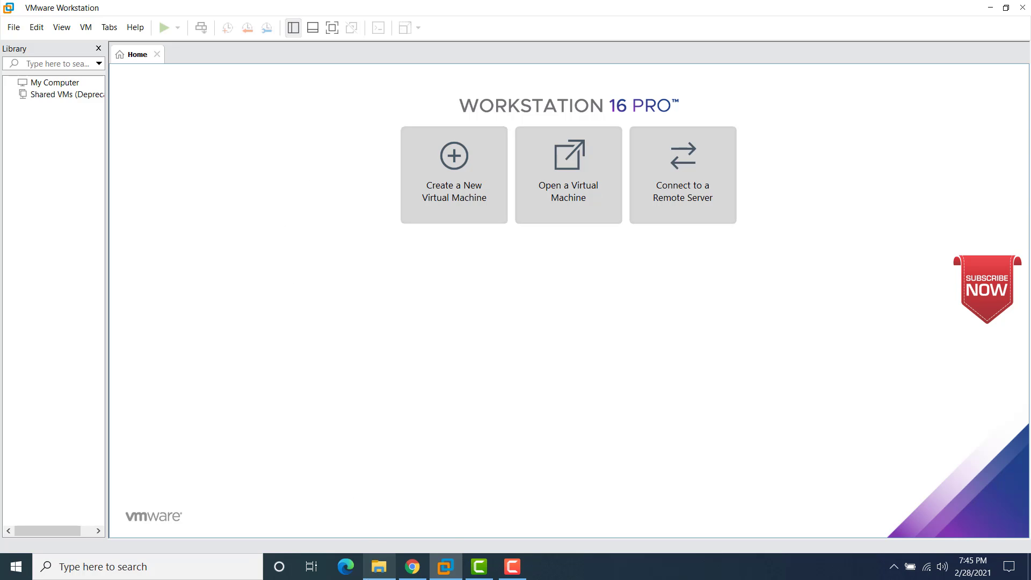
Step: Delete the Kali Linux 2021 folder in Virtual Machines, then restore it with Ctrl+Z
mouse_move(376, 558)
click(367, 509)
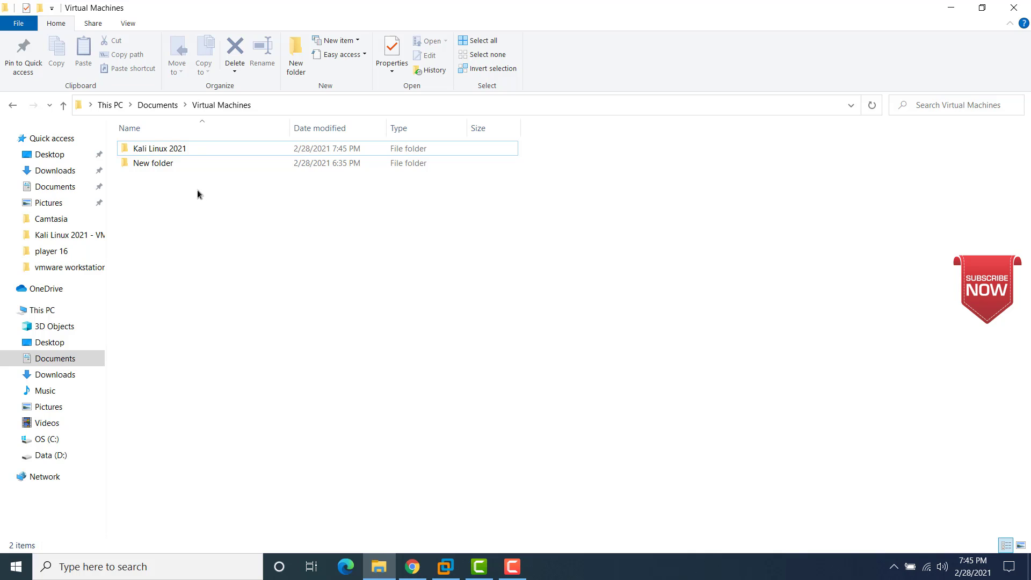
click(172, 154)
right_click(171, 153)
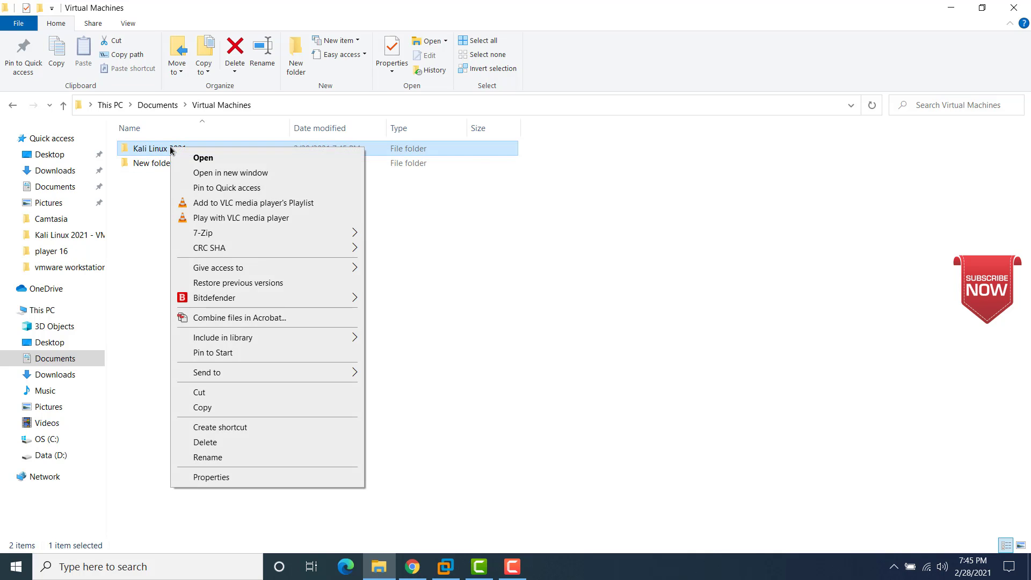
click(203, 402)
right_click(188, 149)
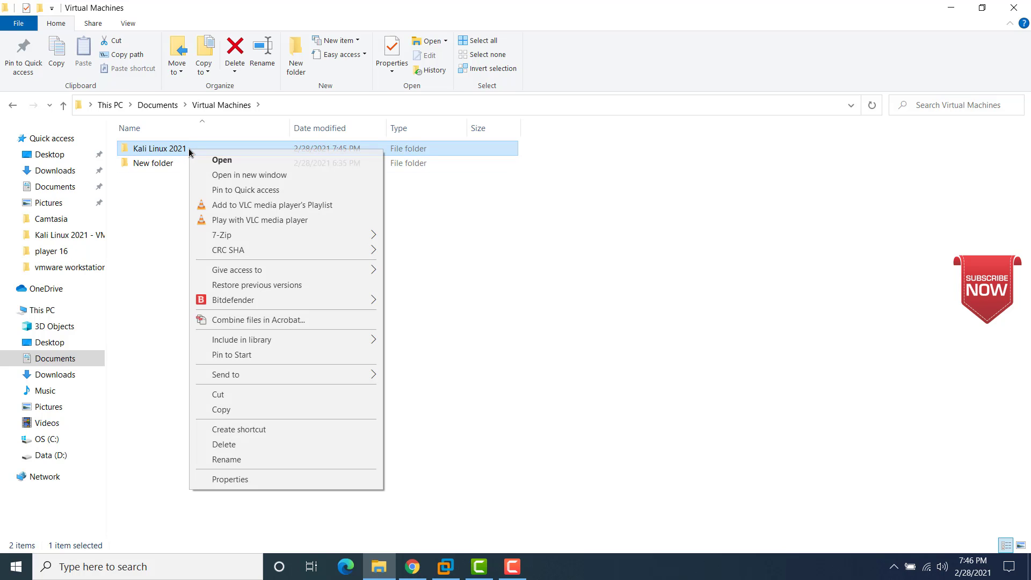
click(232, 445)
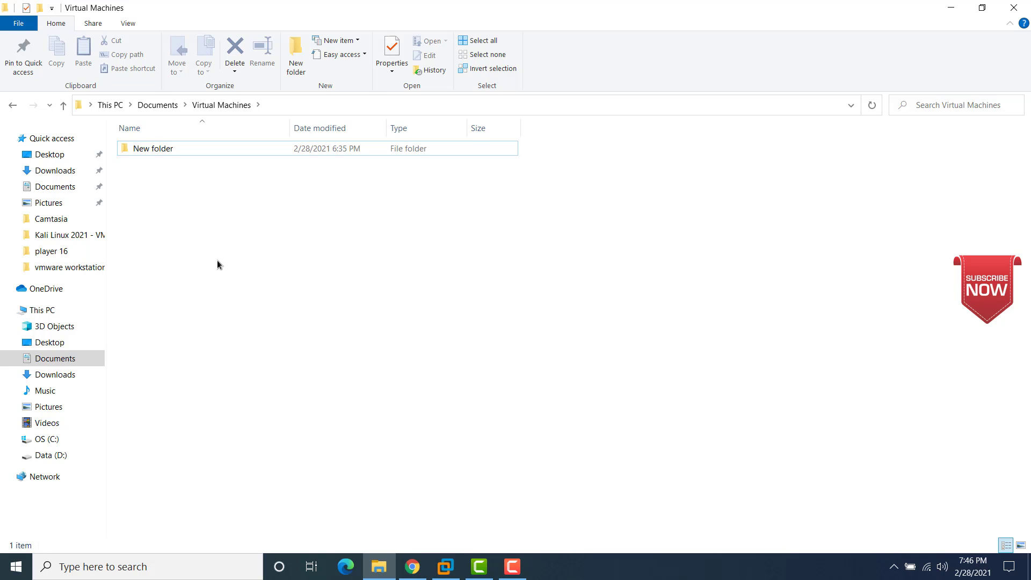
key(ctrl+z)
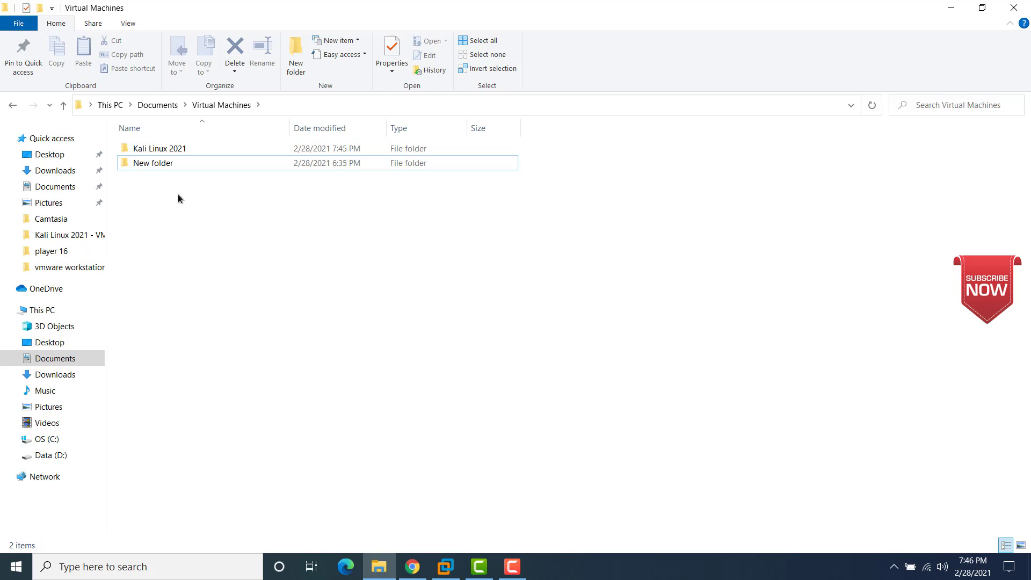
Step: Copy and paste the Kali Linux 2021 folder to create Kali Linux 2021 - Copy
click(172, 153)
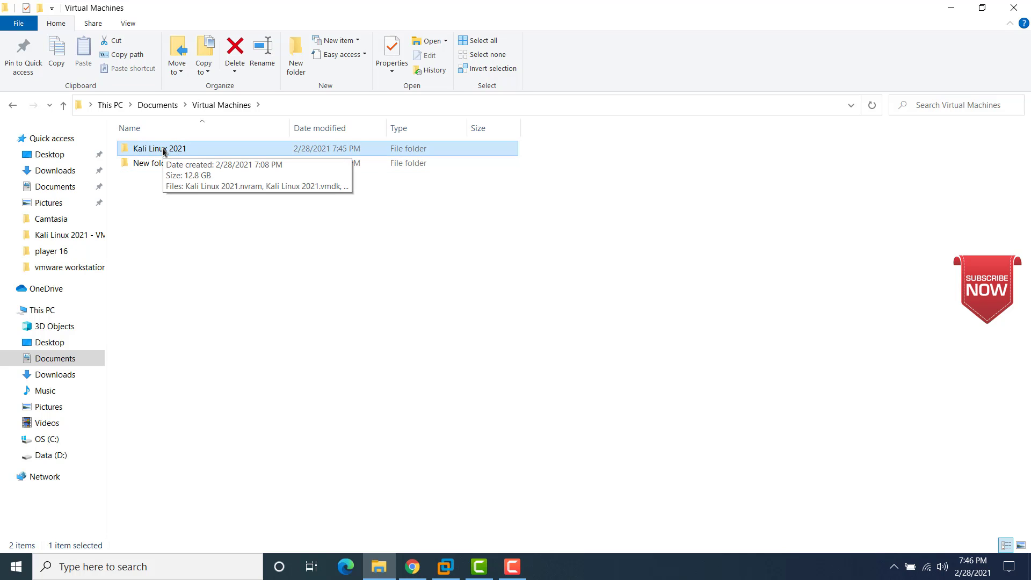
right_click(162, 147)
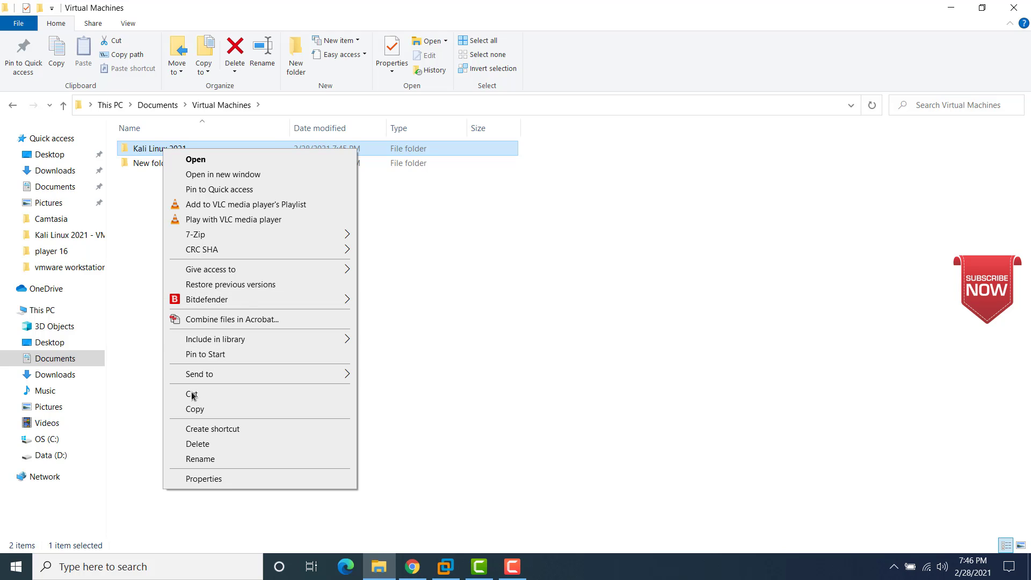
click(192, 410)
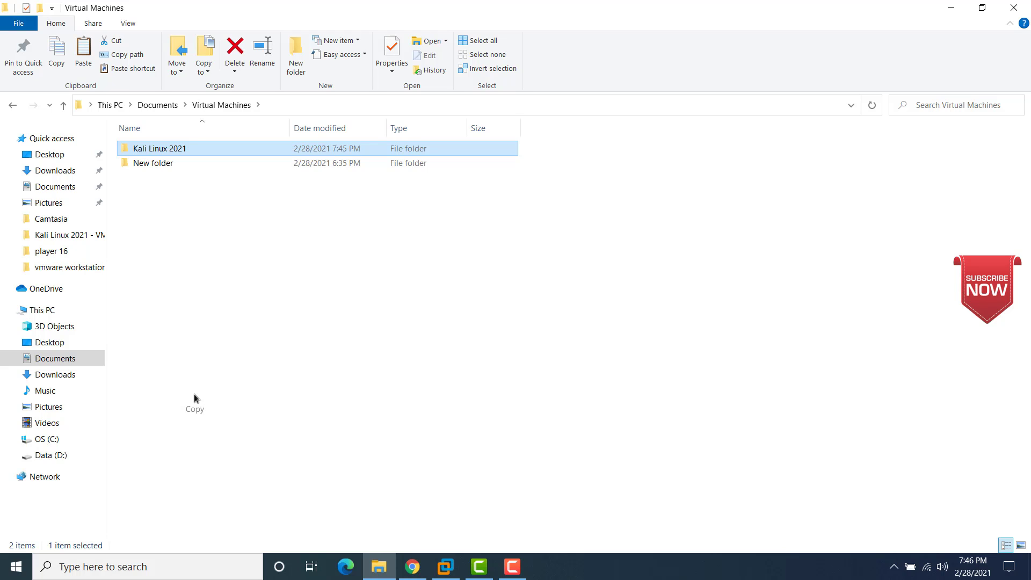
click(233, 288)
key(ctrl+v)
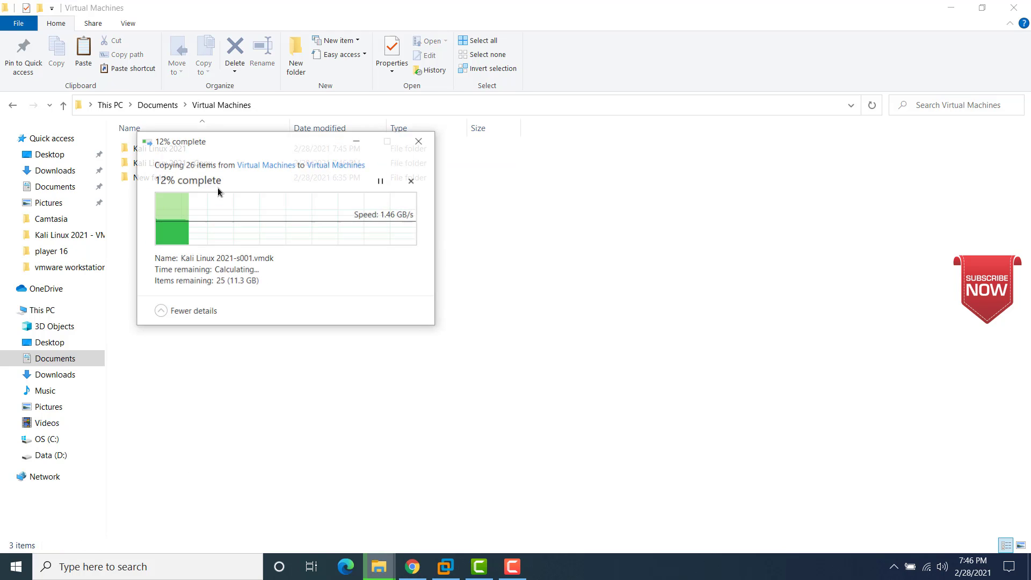
click(359, 138)
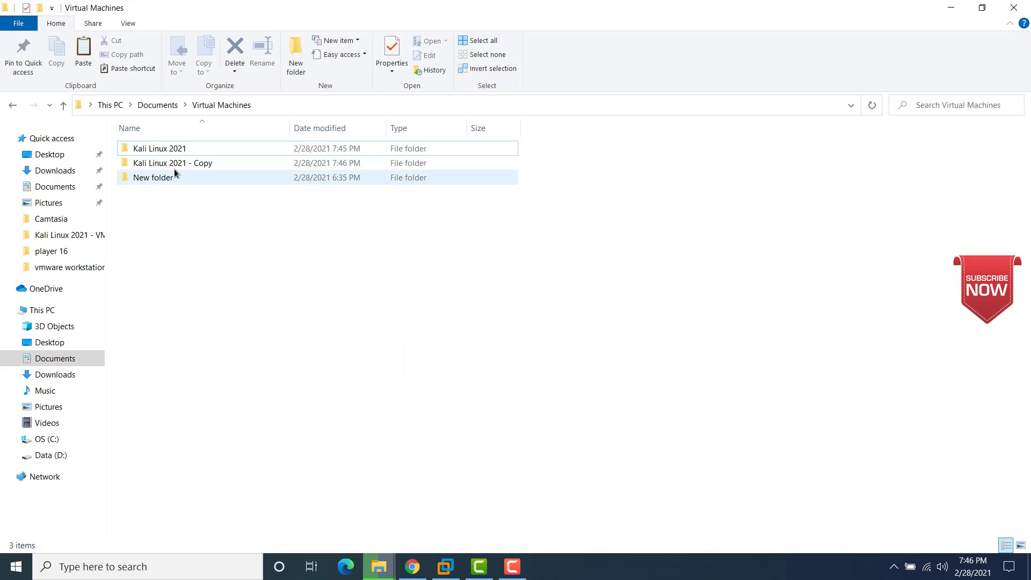
Step: Select the new Kali Linux 2021 - Copy folder and return to VMware Workstation
click(167, 150)
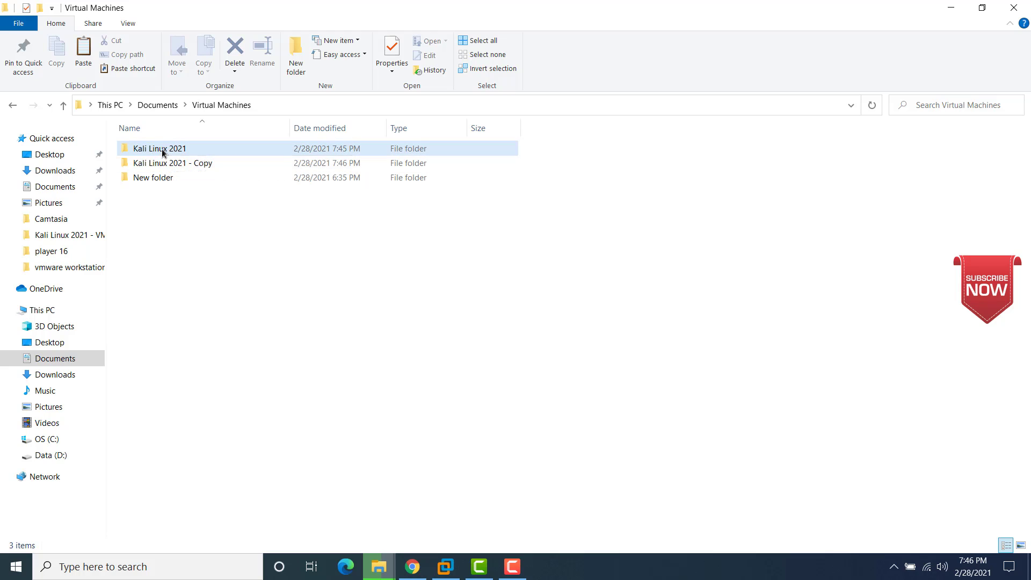
click(400, 440)
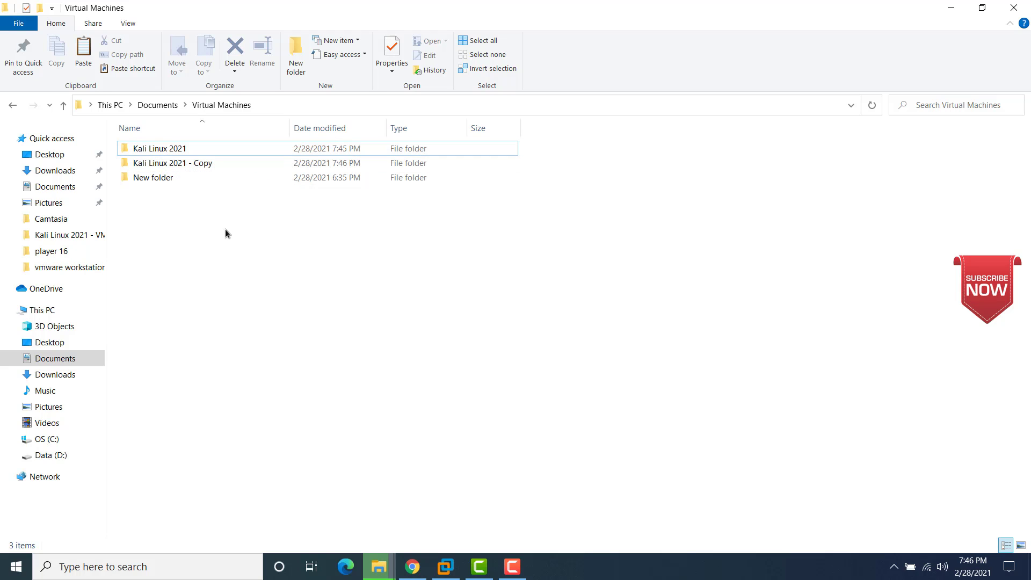
click(180, 162)
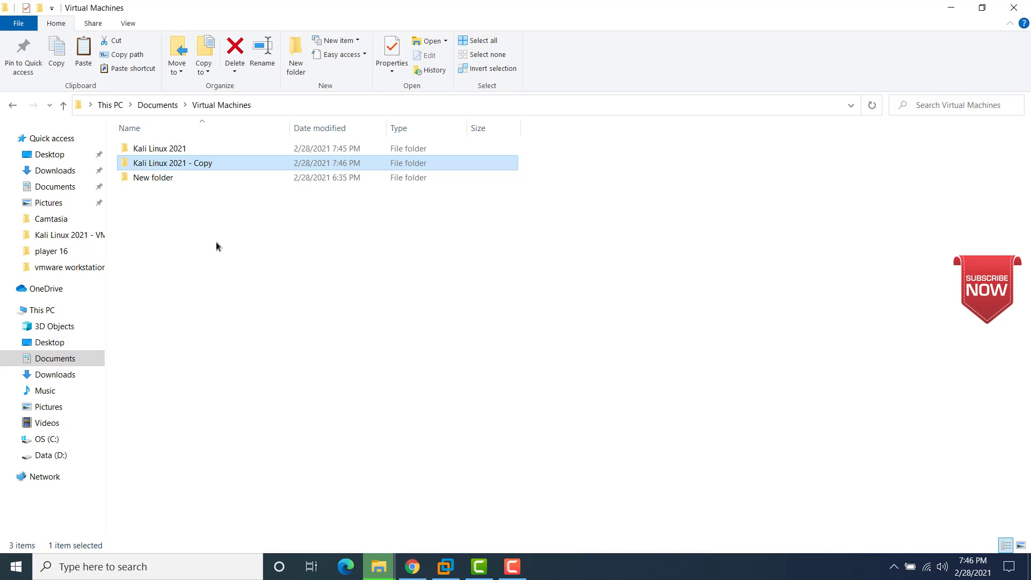
click(446, 566)
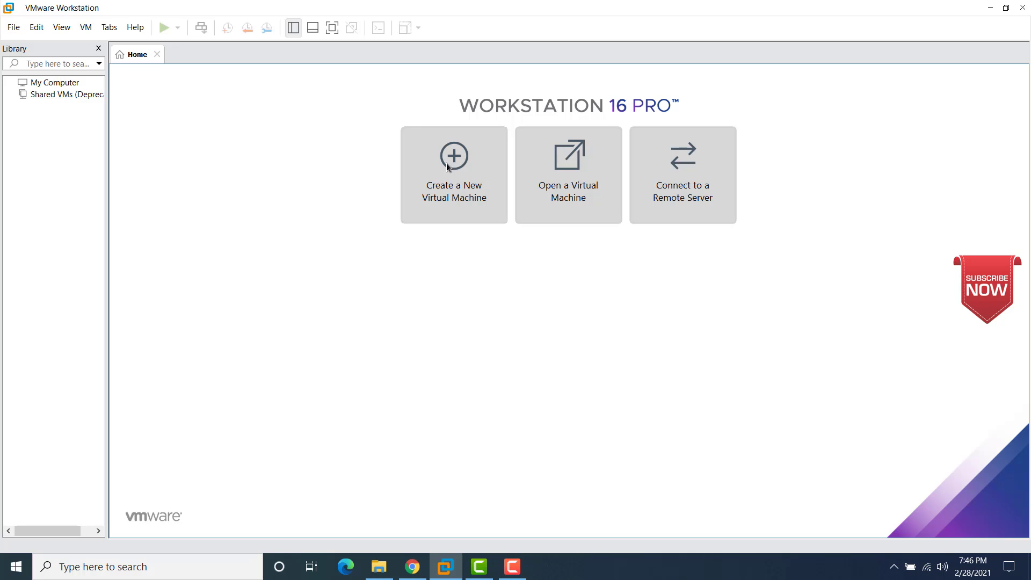
Step: Open Kali Linux 2021.vmx from Documents > Virtual Machines > Kali Linux 2021 - Copy
click(588, 170)
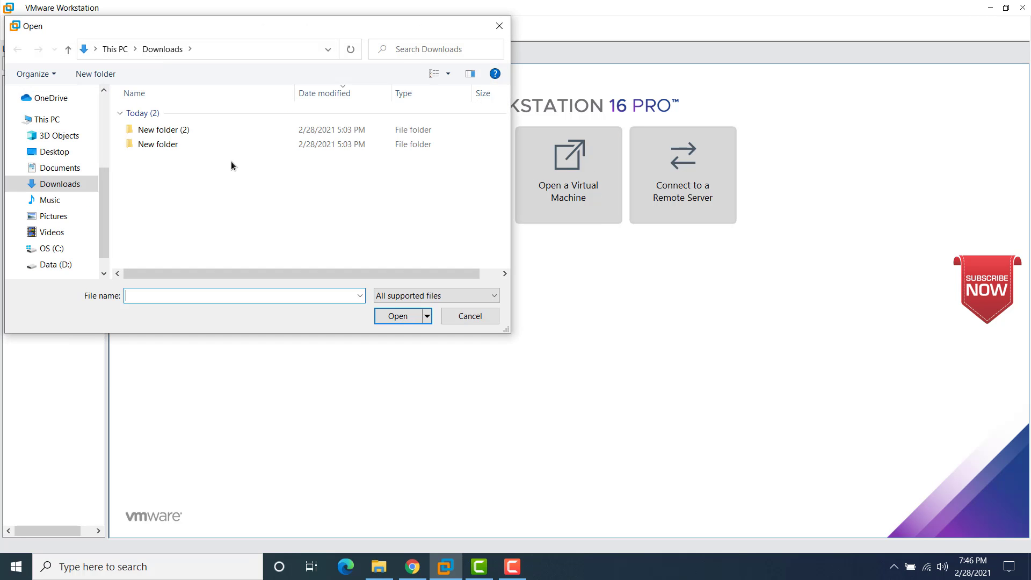
click(63, 168)
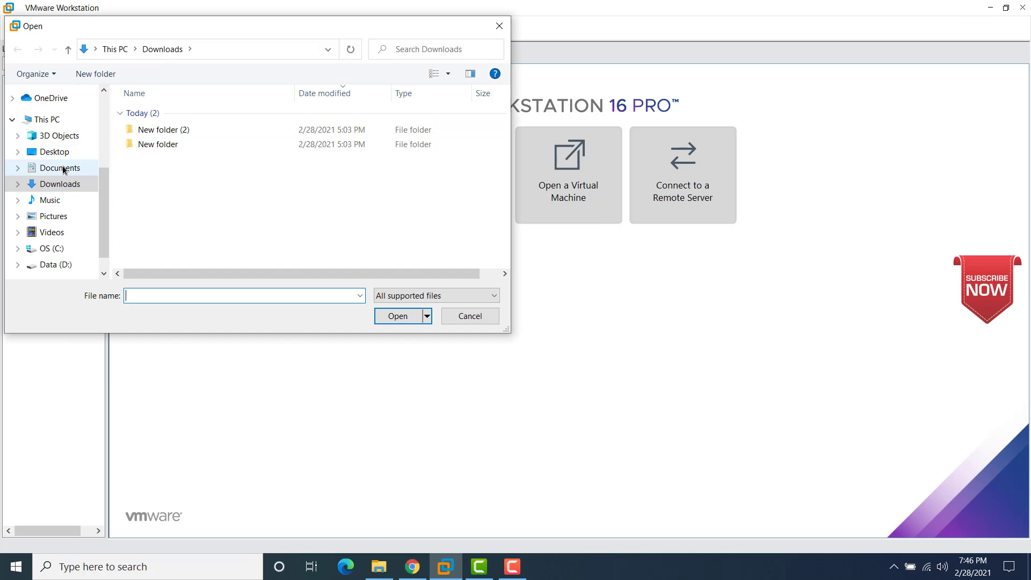
double_click(153, 215)
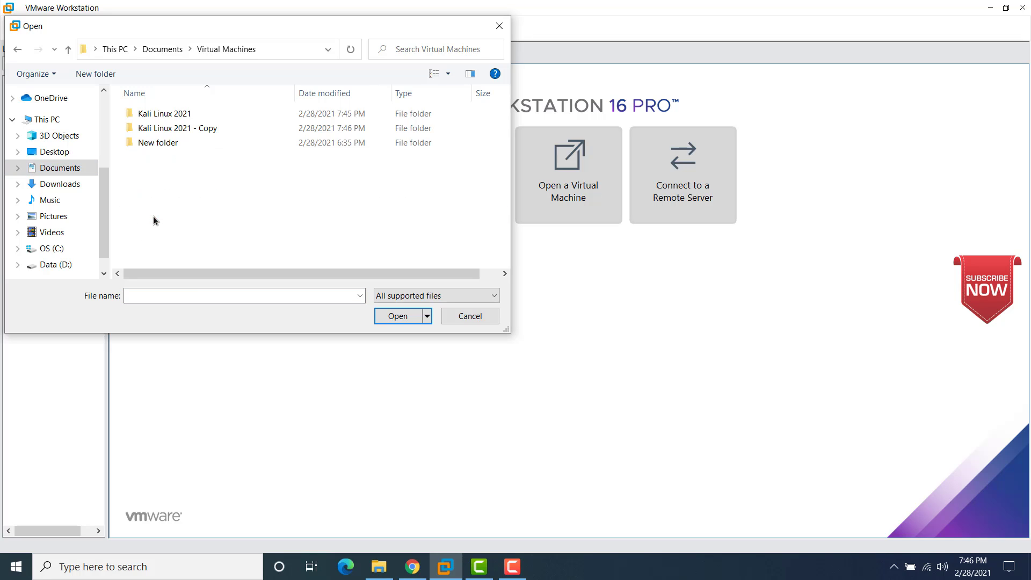
double_click(174, 128)
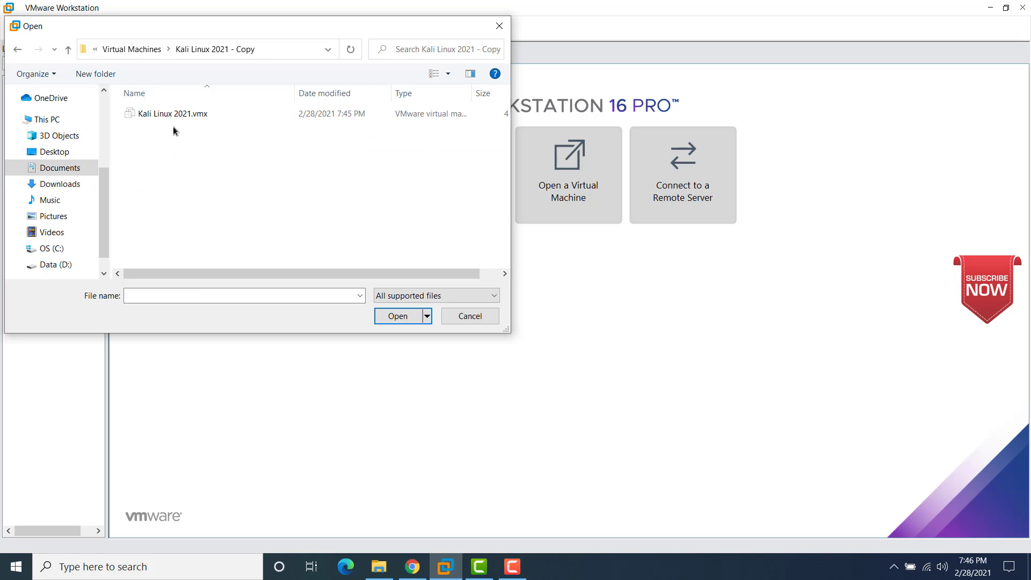
click(173, 119)
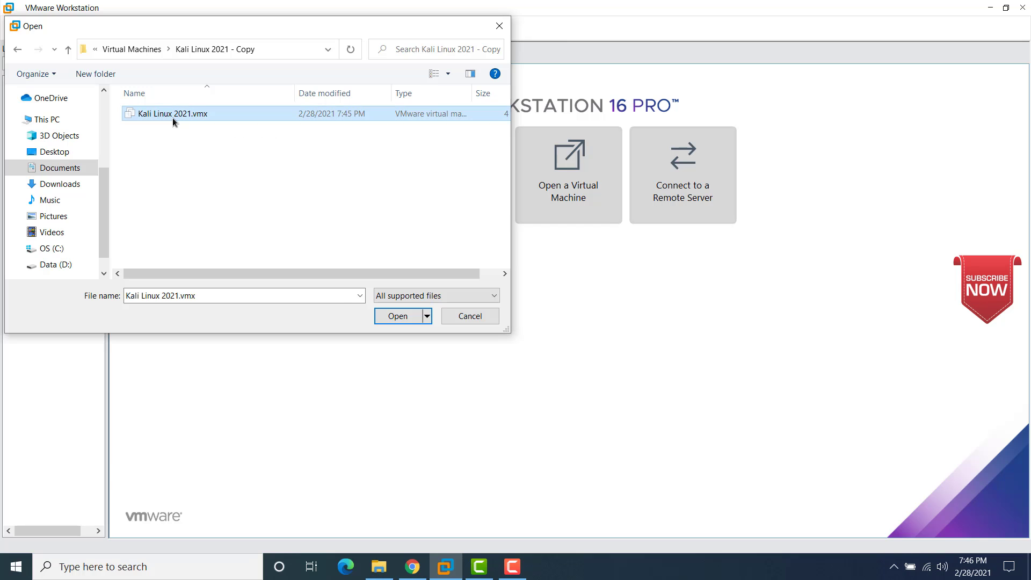
click(397, 316)
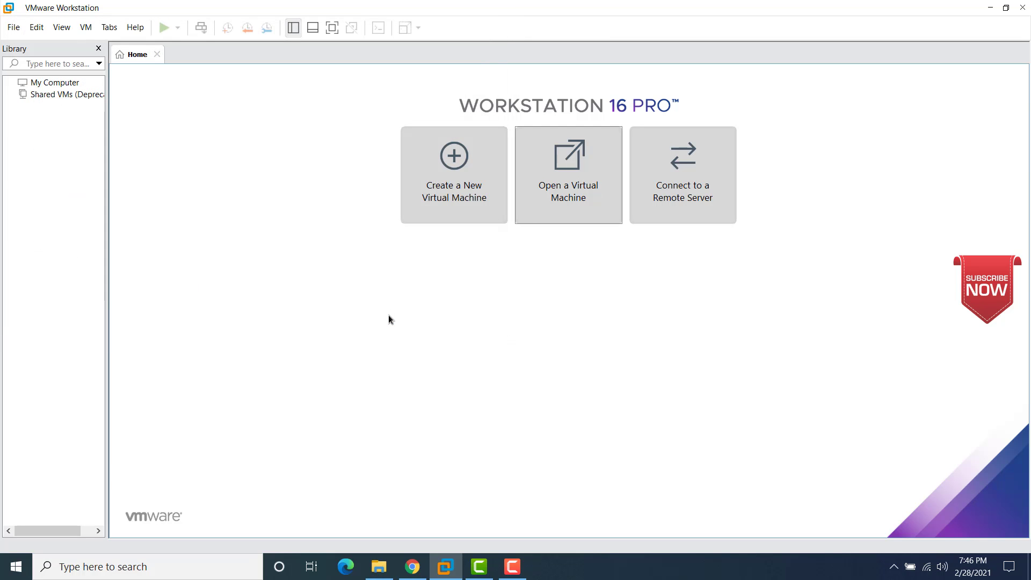